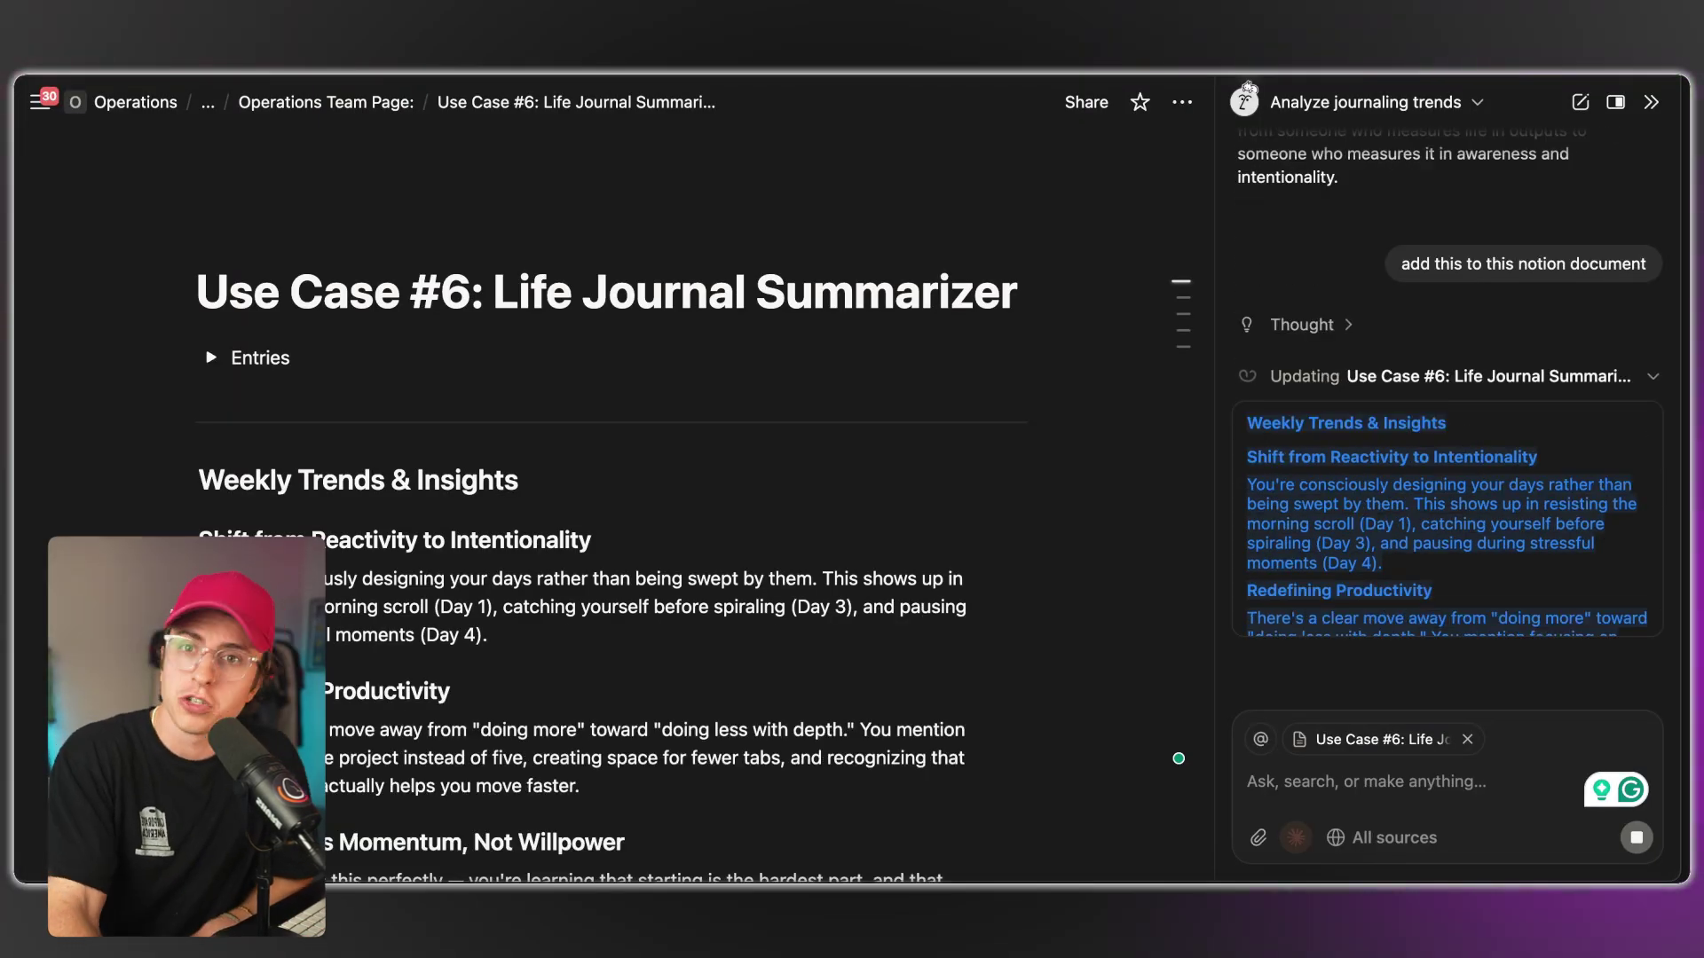
Scroll through the inserted weekly trends down to the closing meta-trend callout.
scroll(908, 644, down, 10)
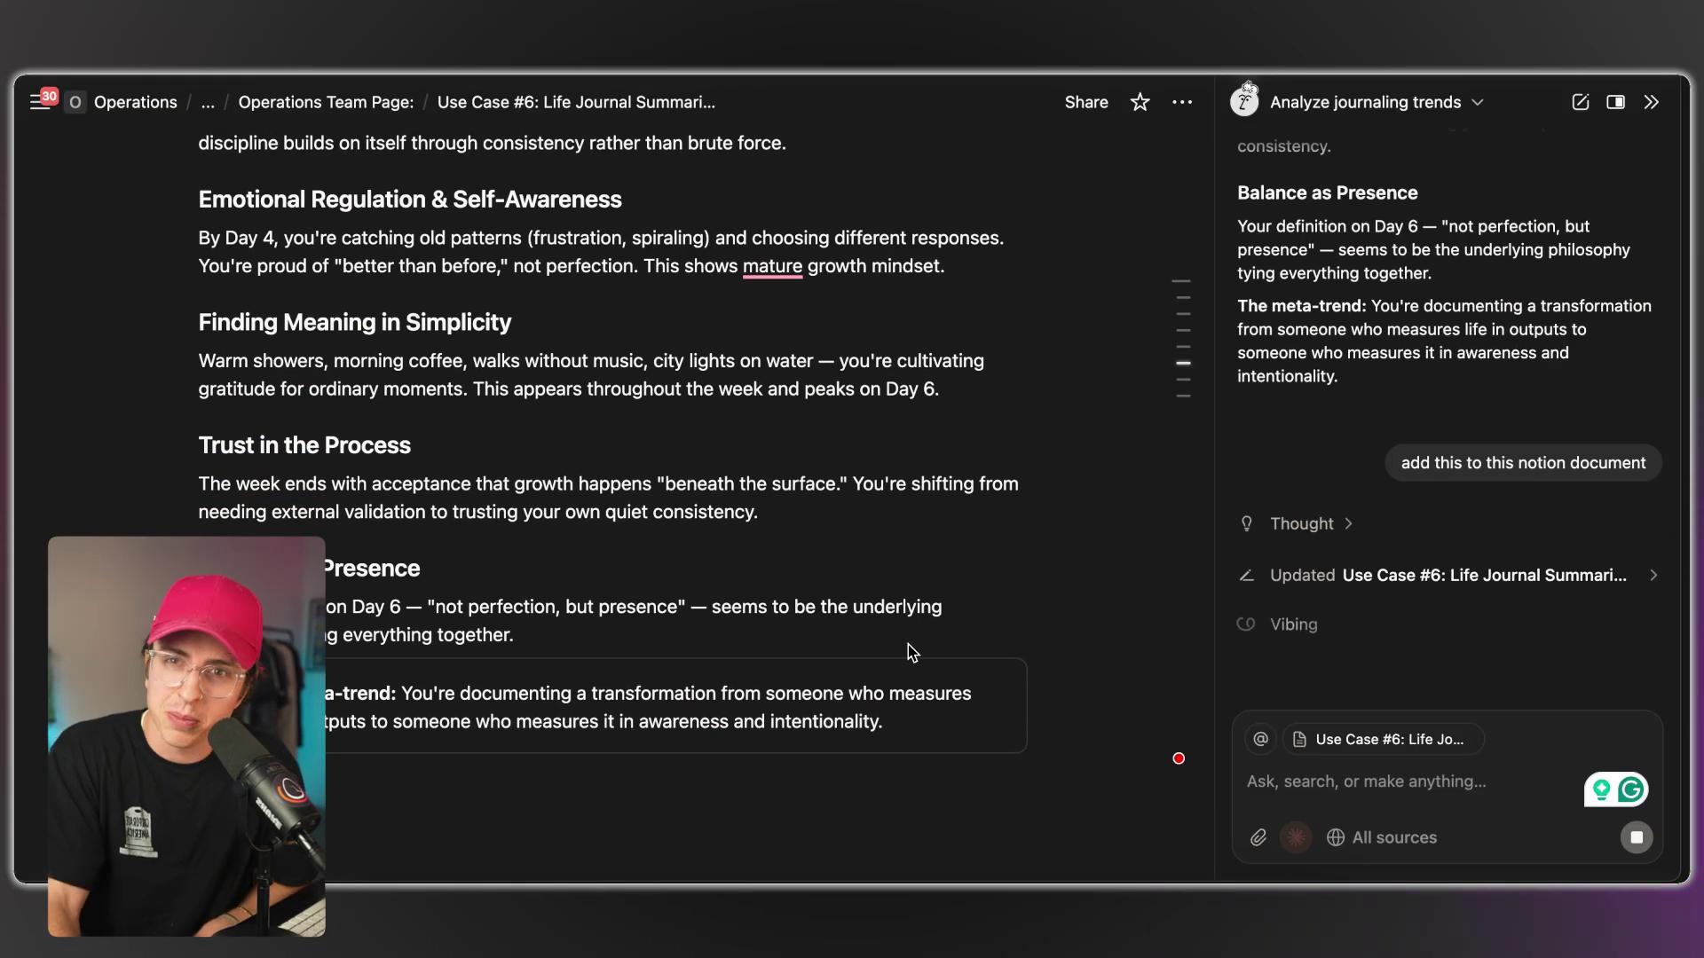
scroll(908, 644, up, 6)
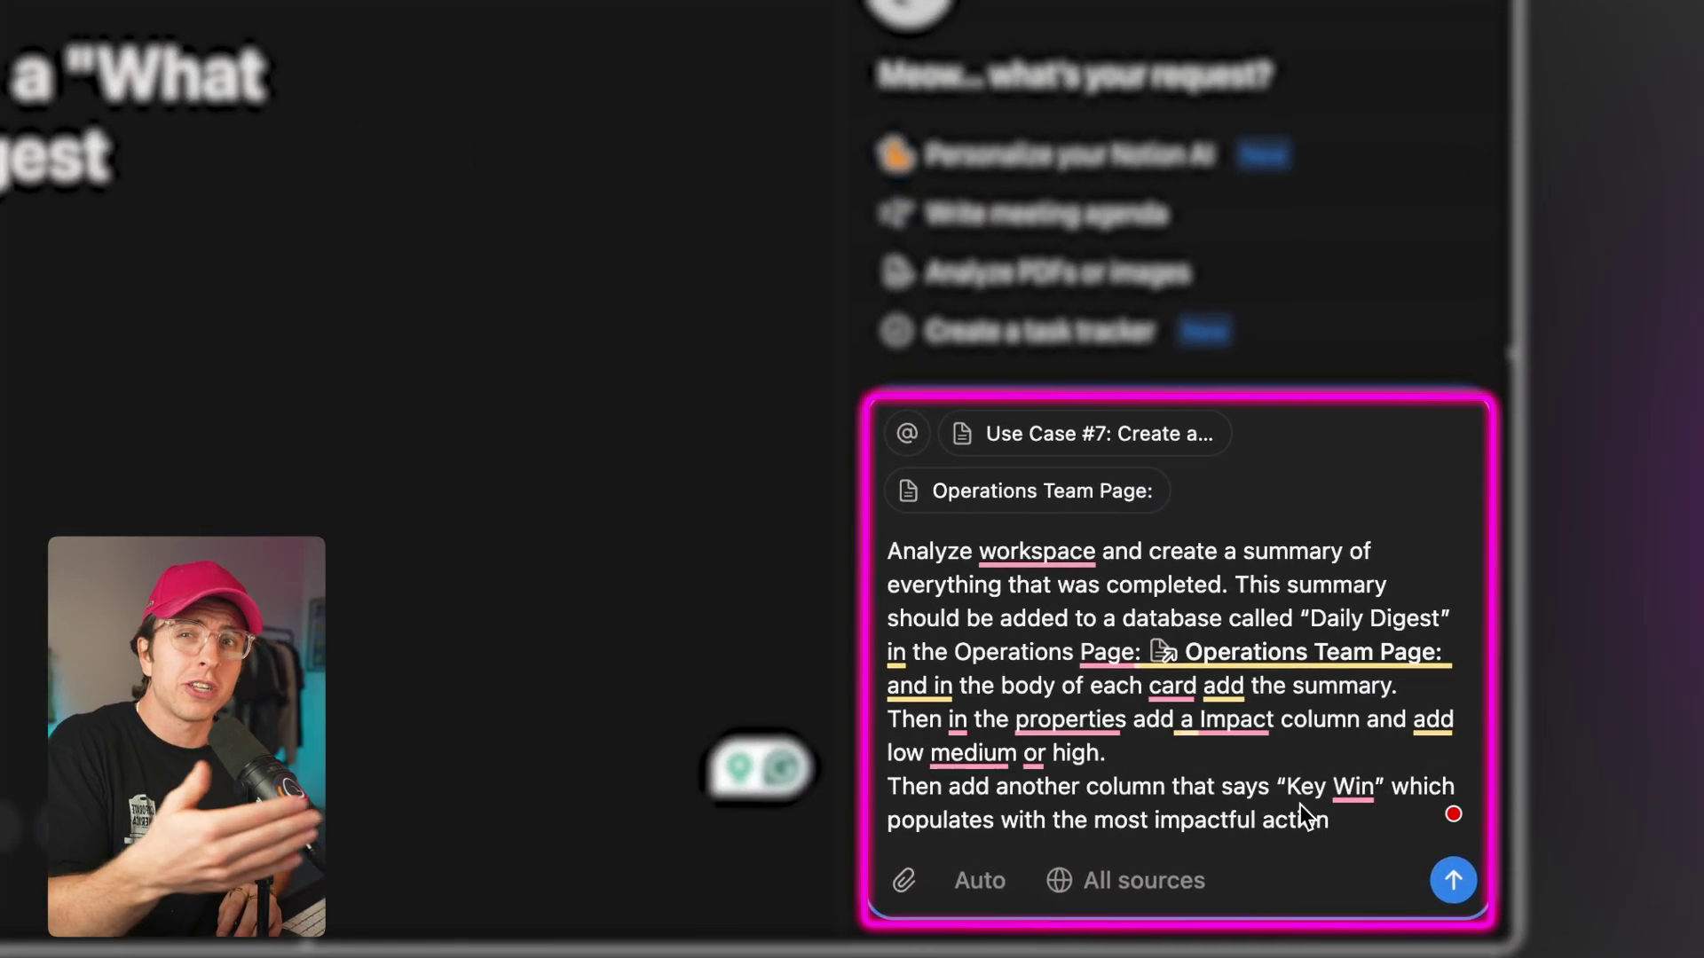
Send the Daily Digest request to Notion AI and open the resulting Daily Digest database.
key(Return)
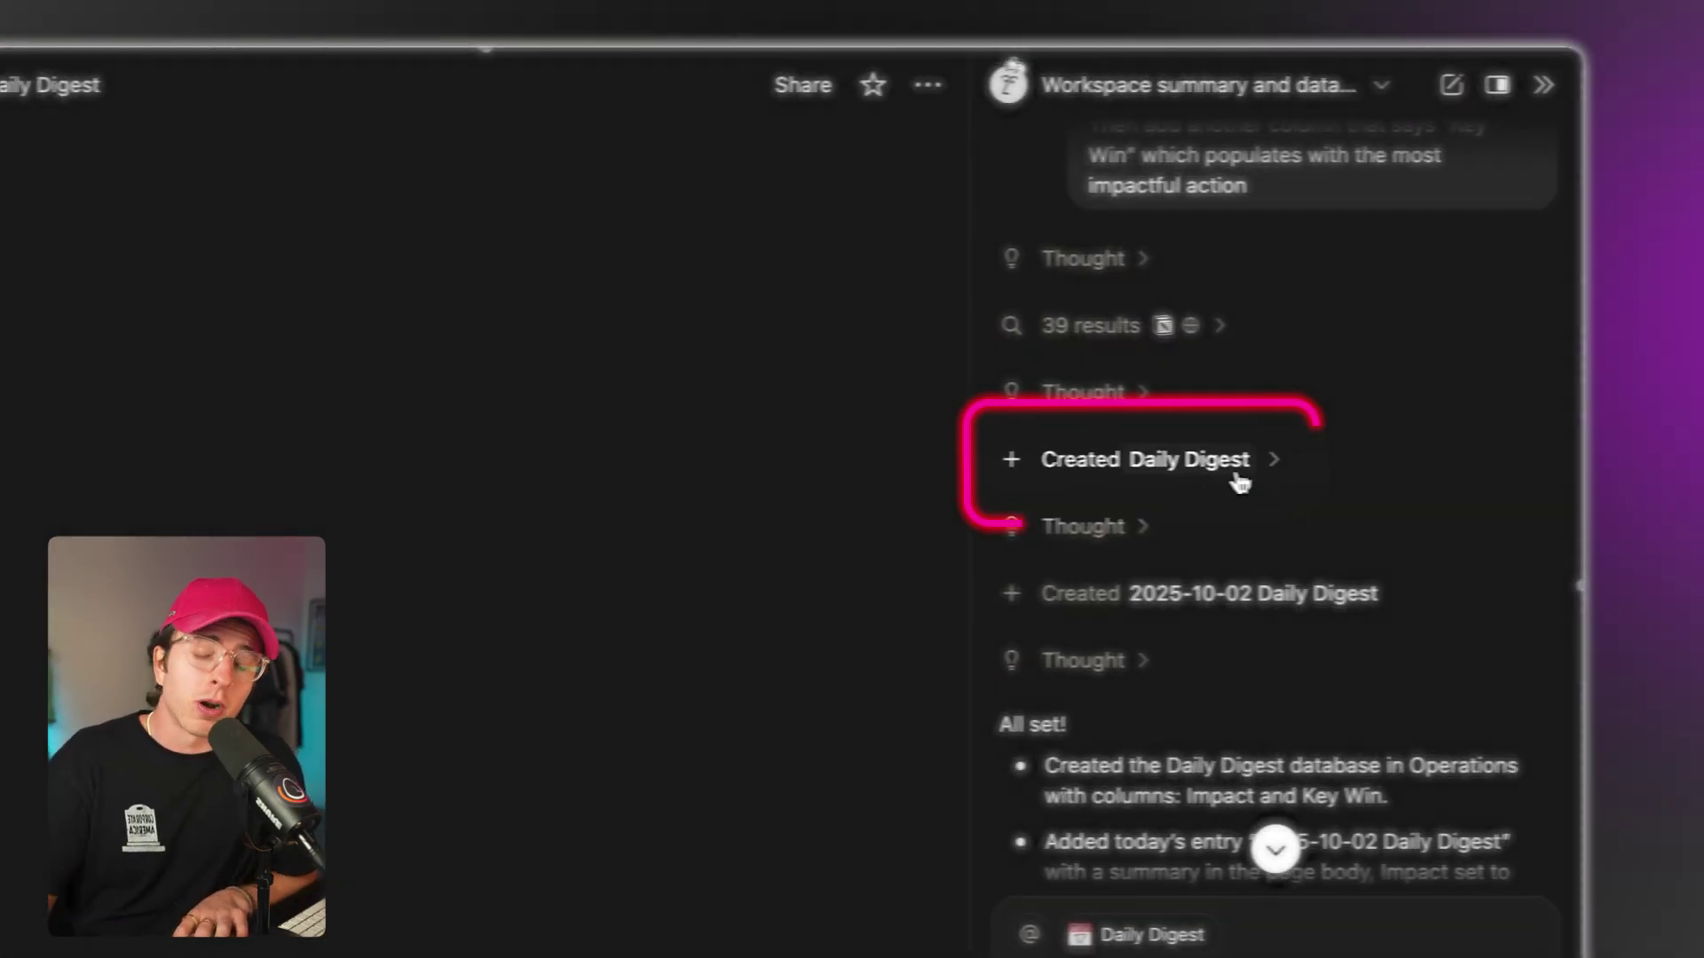
click(1239, 482)
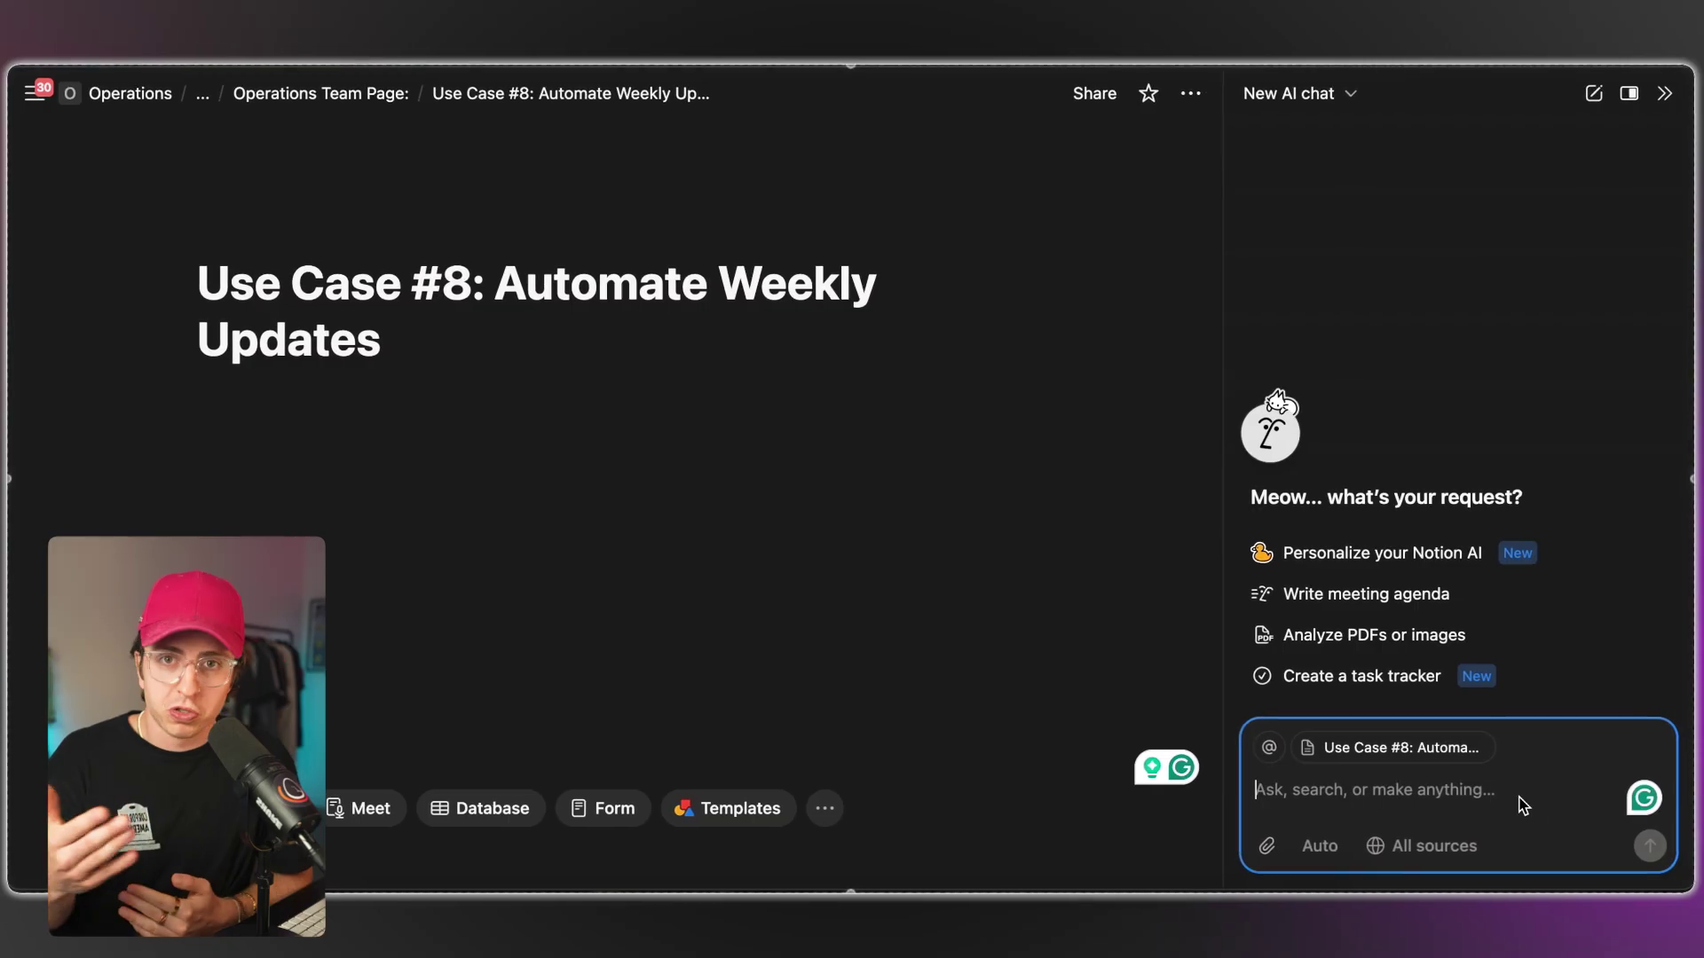
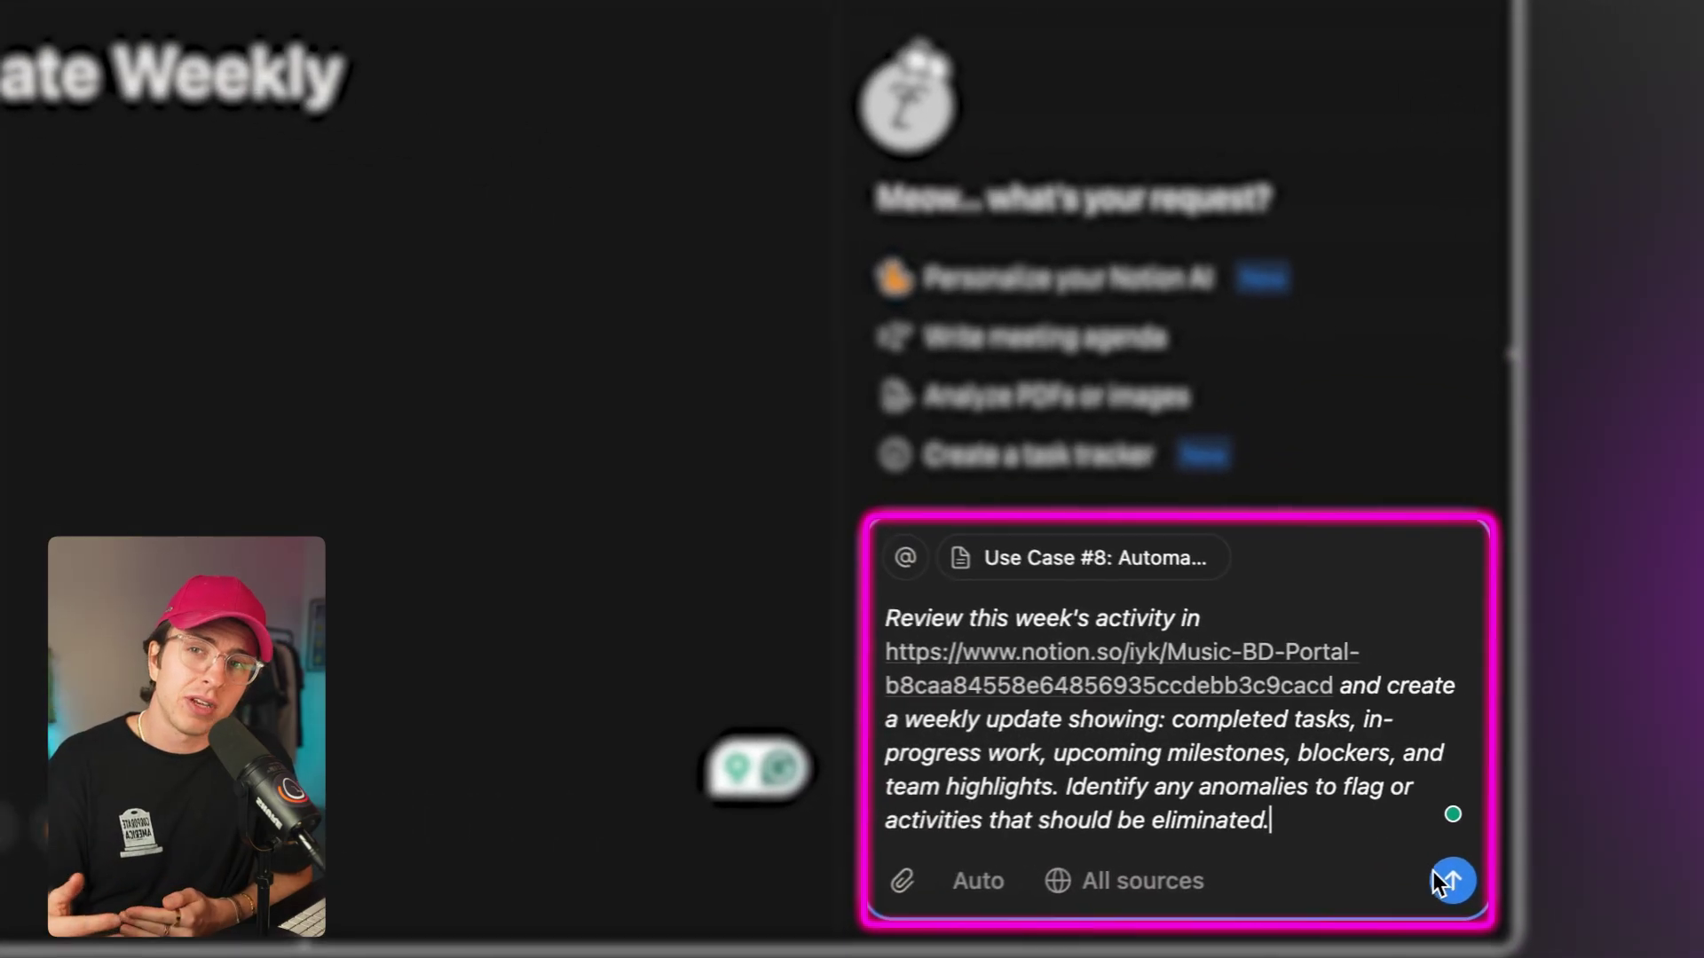
Send the weekly-update prompt to Notion AI and follow the Music BD Portal update as it's written.
click(1430, 888)
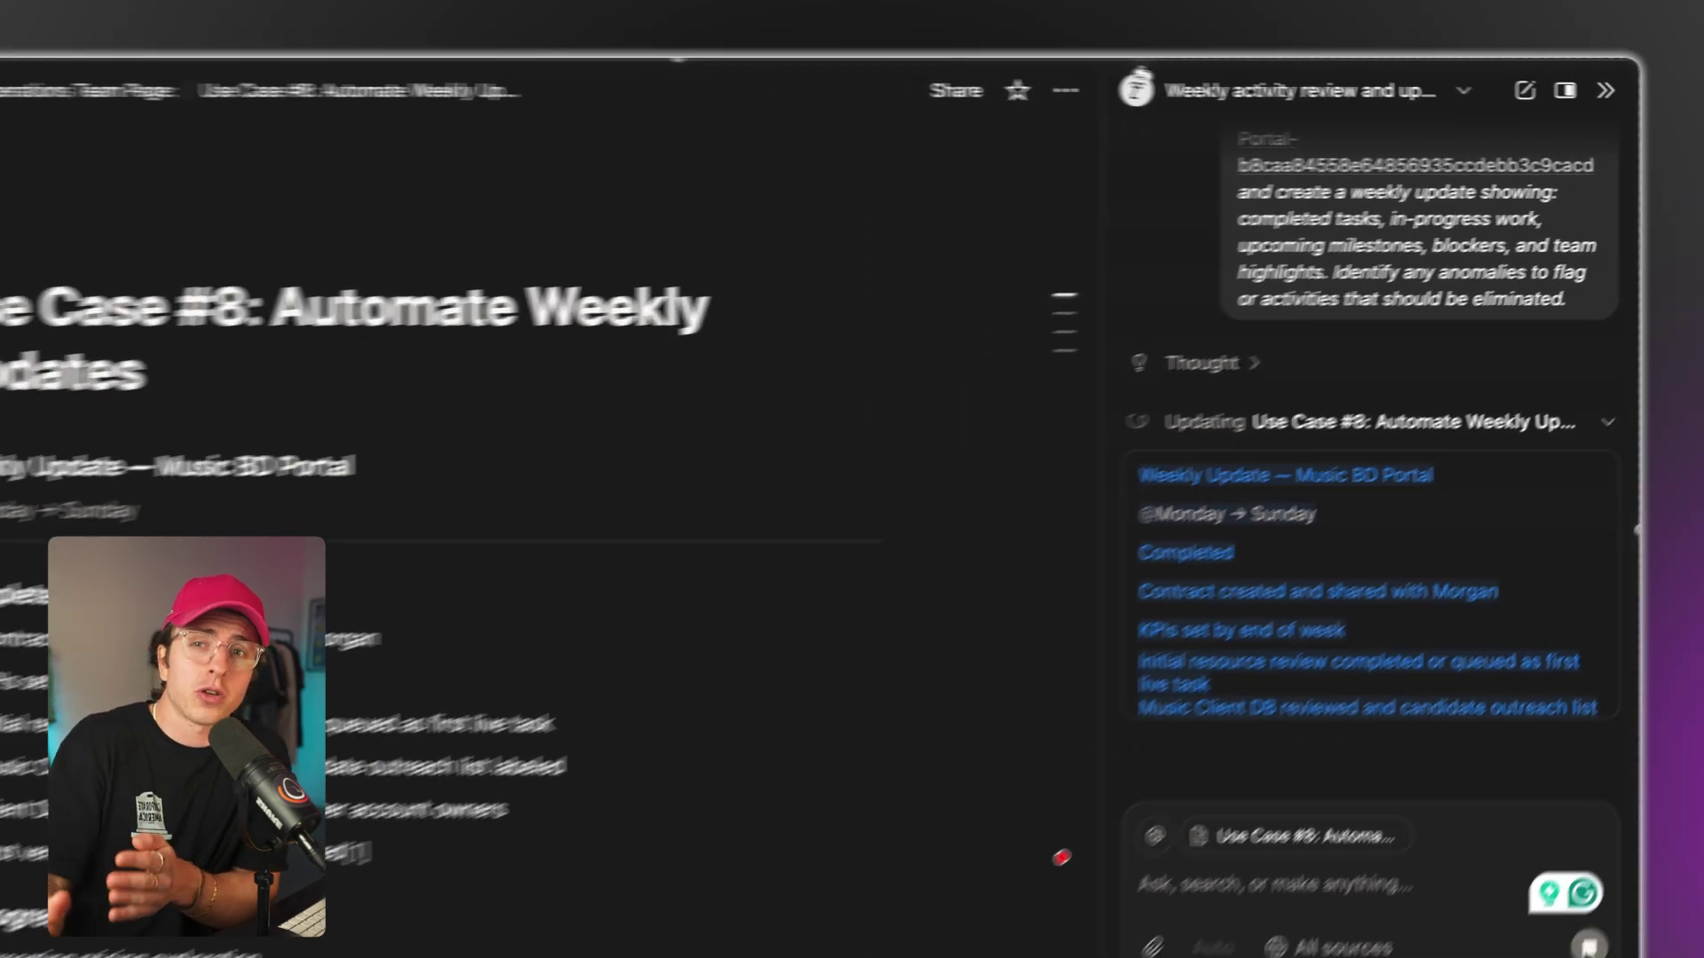
scroll(1032, 770, down, 5)
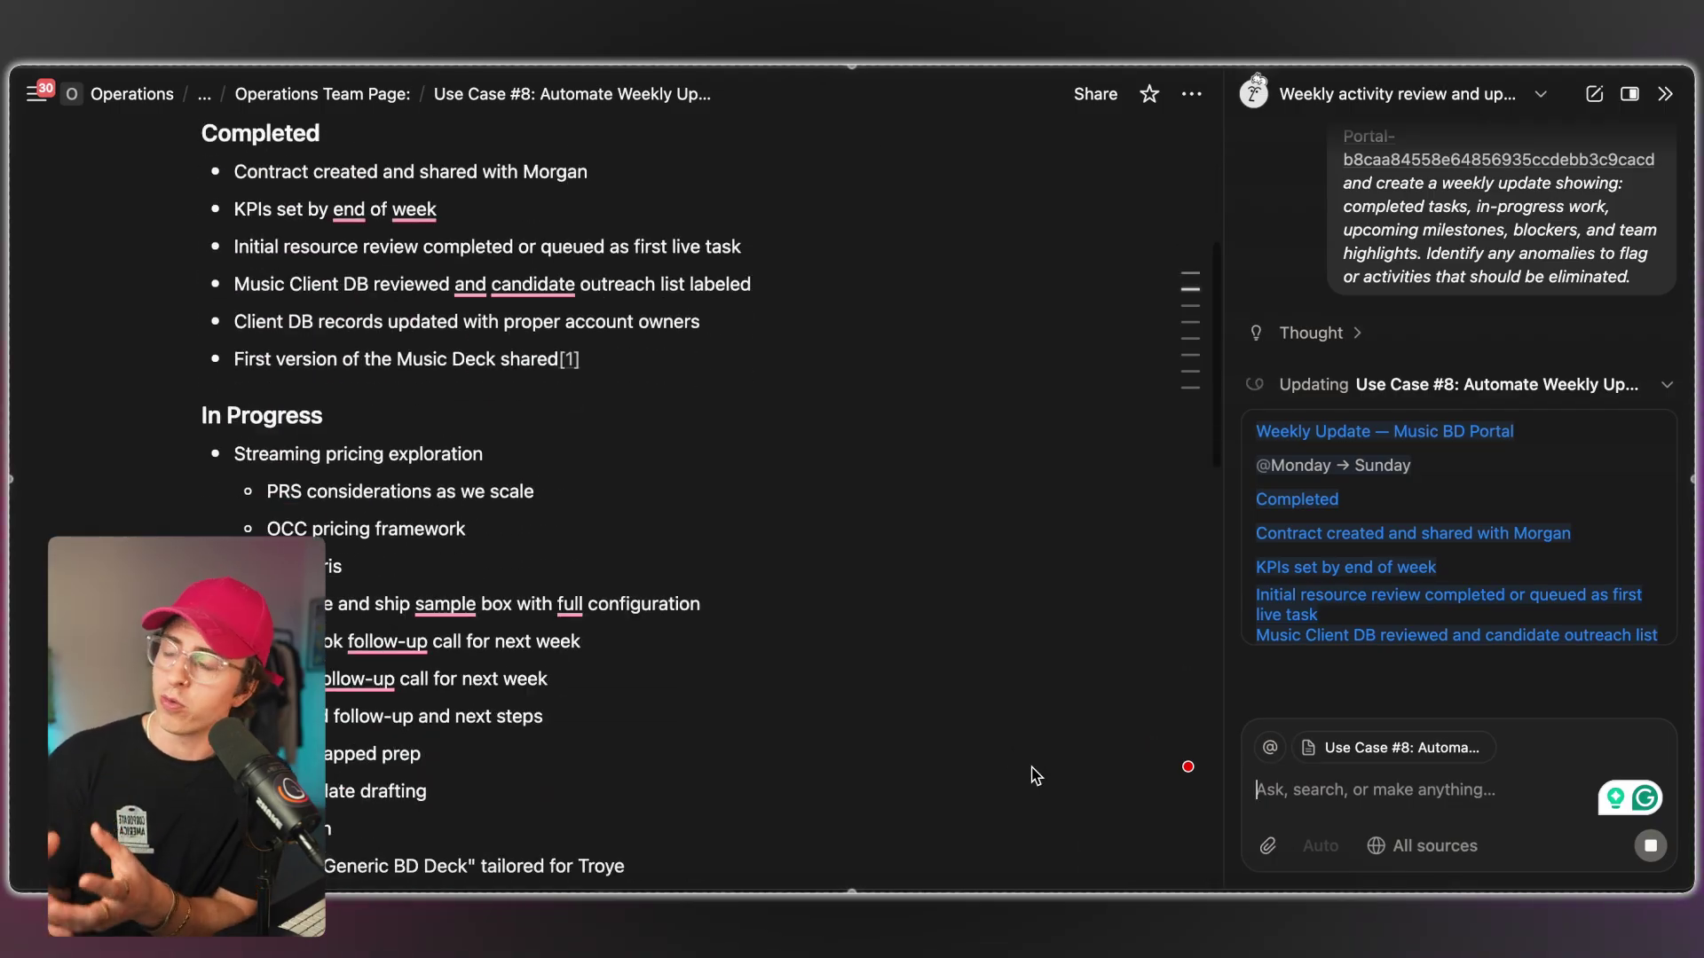
scroll(1032, 776, down, 10)
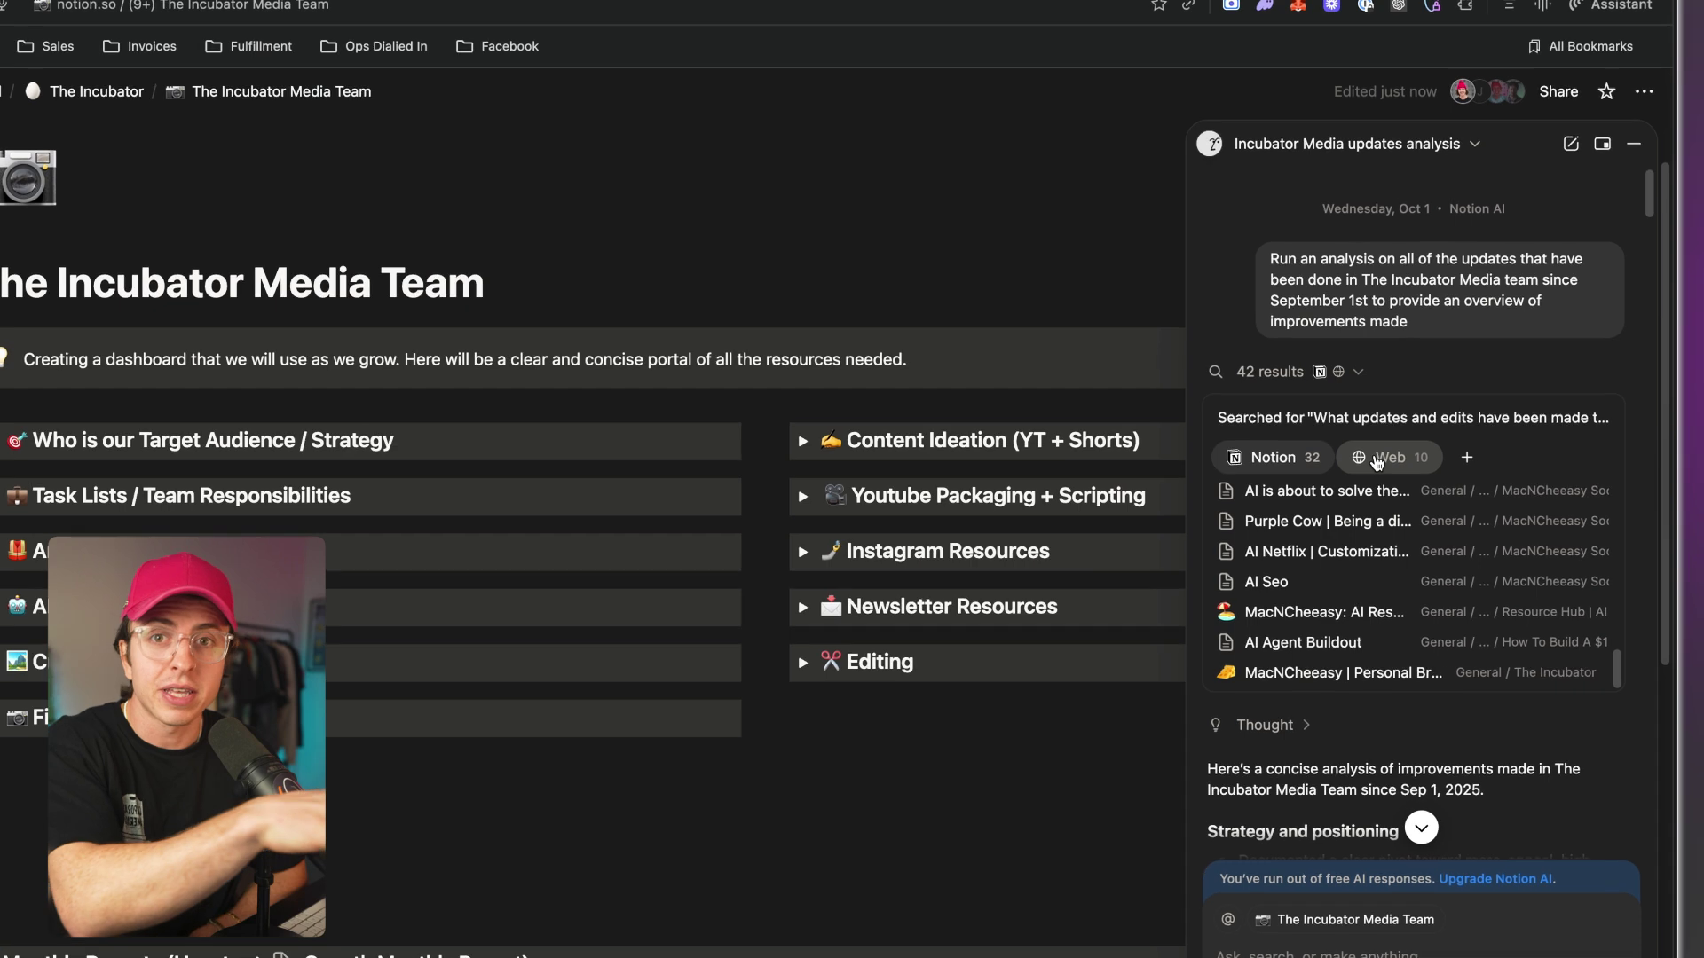
Show and browse the web sources Notion AI searched for the Incubator Media analysis.
click(1414, 440)
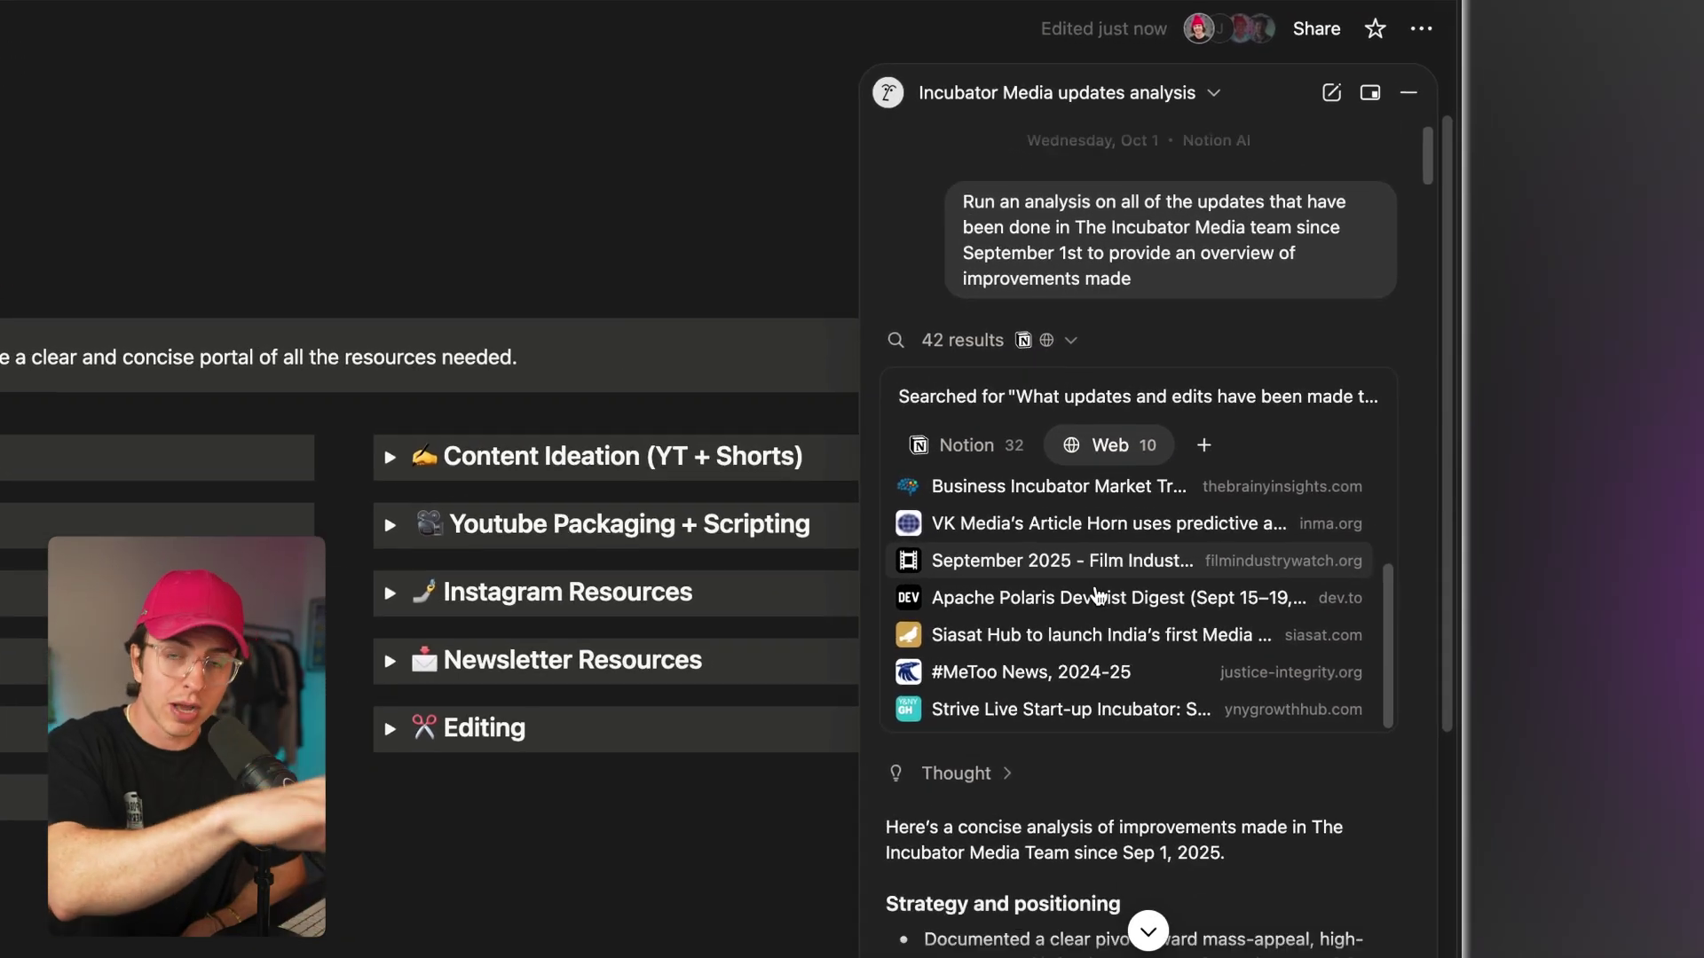
scroll(1096, 594, down, 2)
scroll(1096, 594, up, 4)
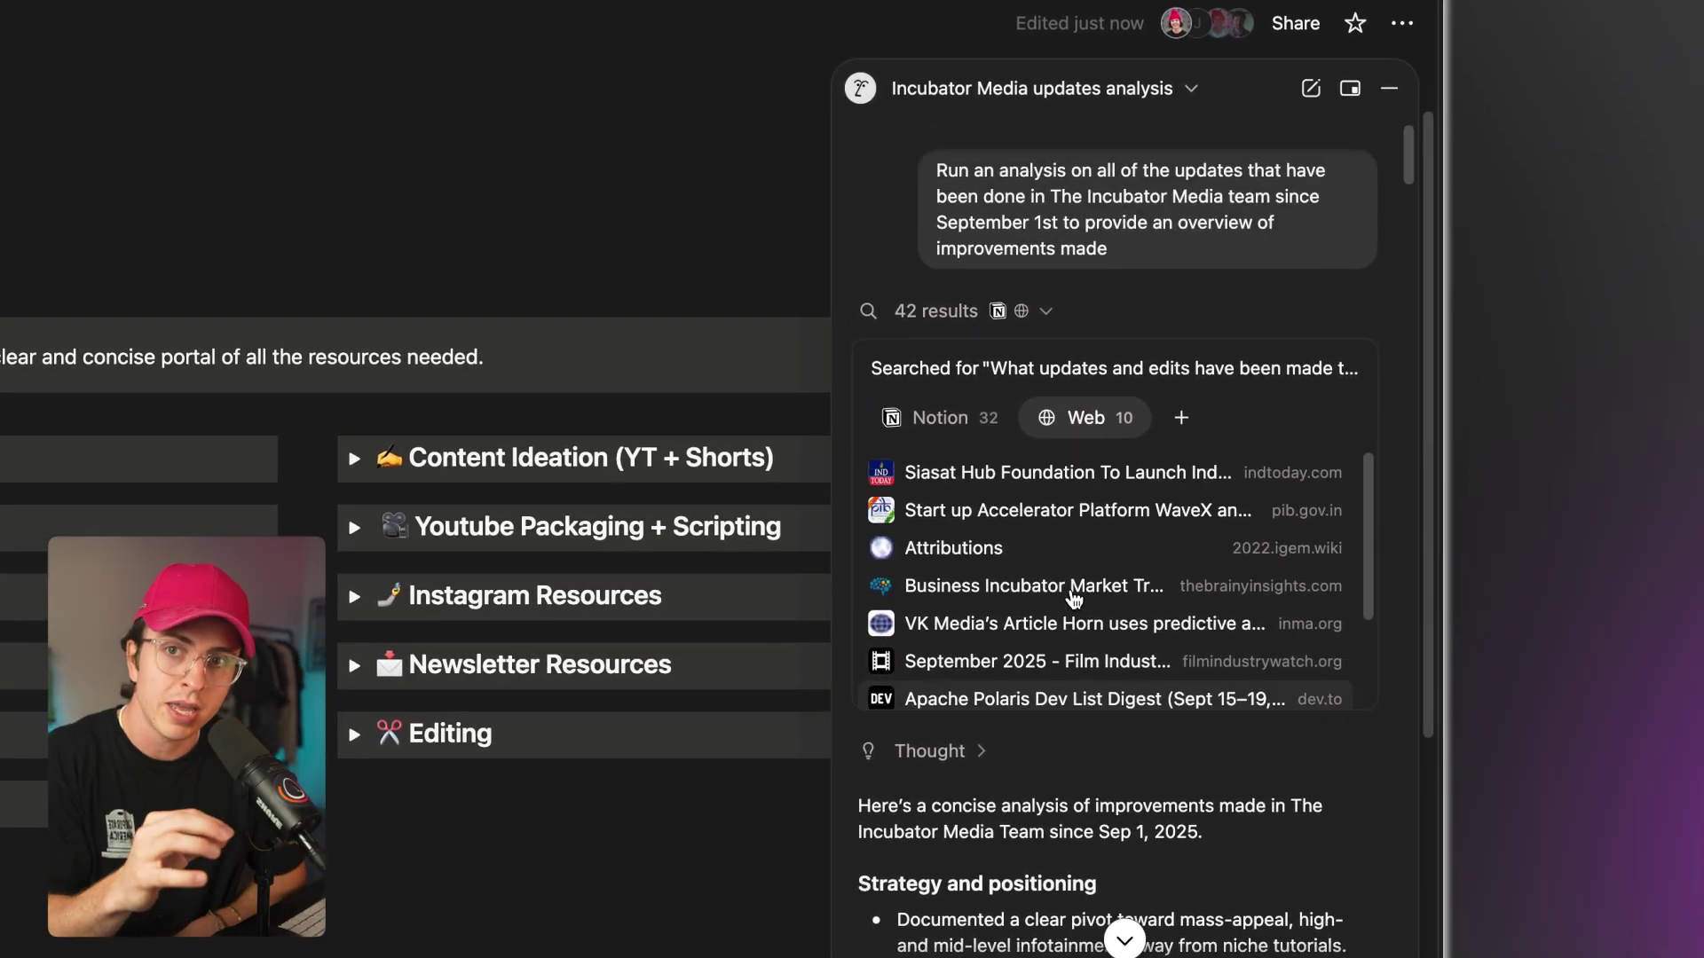
scroll(1073, 599, down, 1)
scroll(1072, 601, down, 2)
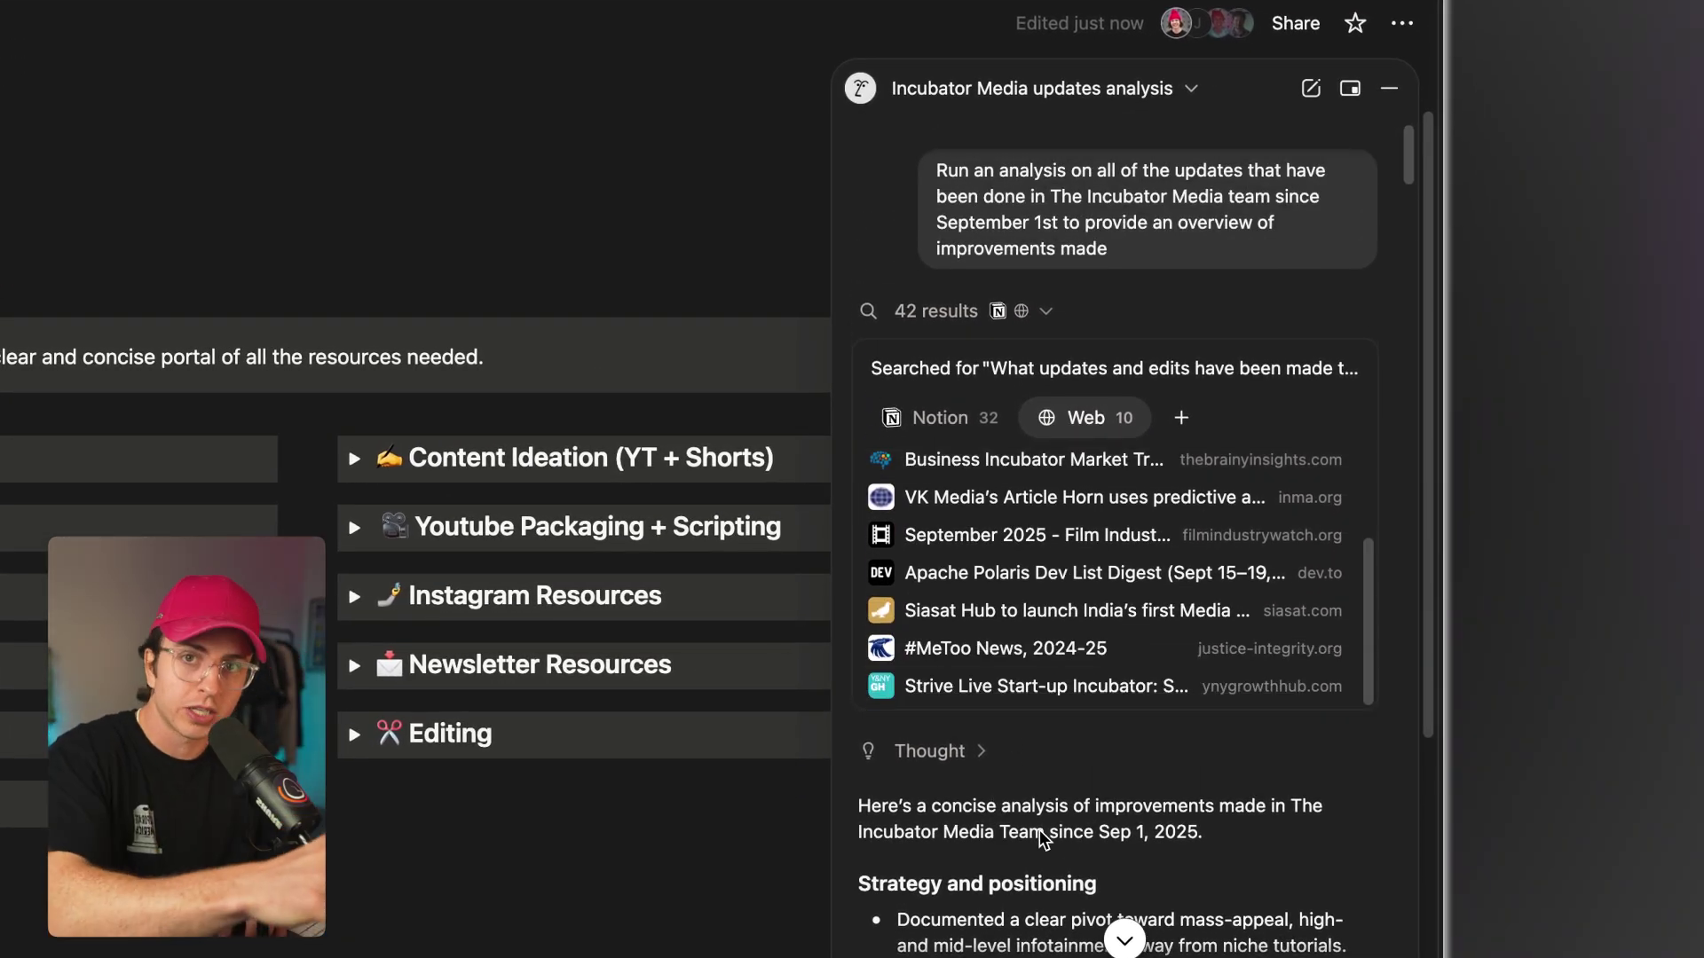
Expand and read the AI's reasoning behind the Incubator Media analysis.
click(941, 750)
scroll(1005, 780, down, 6)
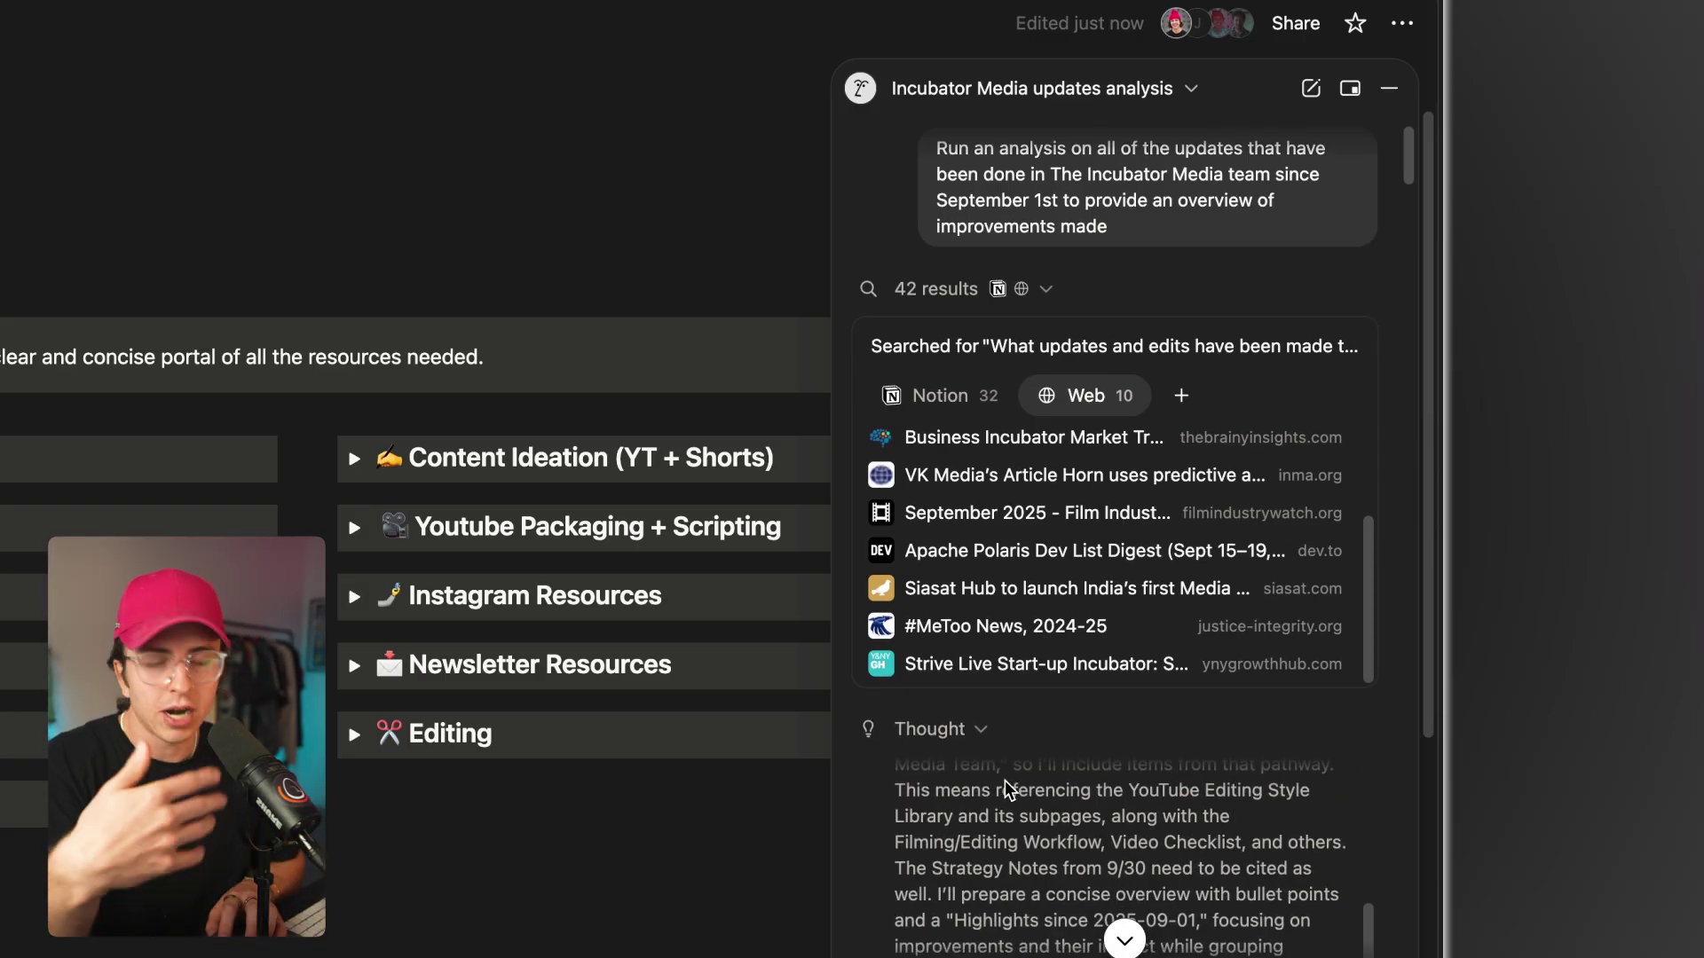
scroll(1025, 705, down, 5)
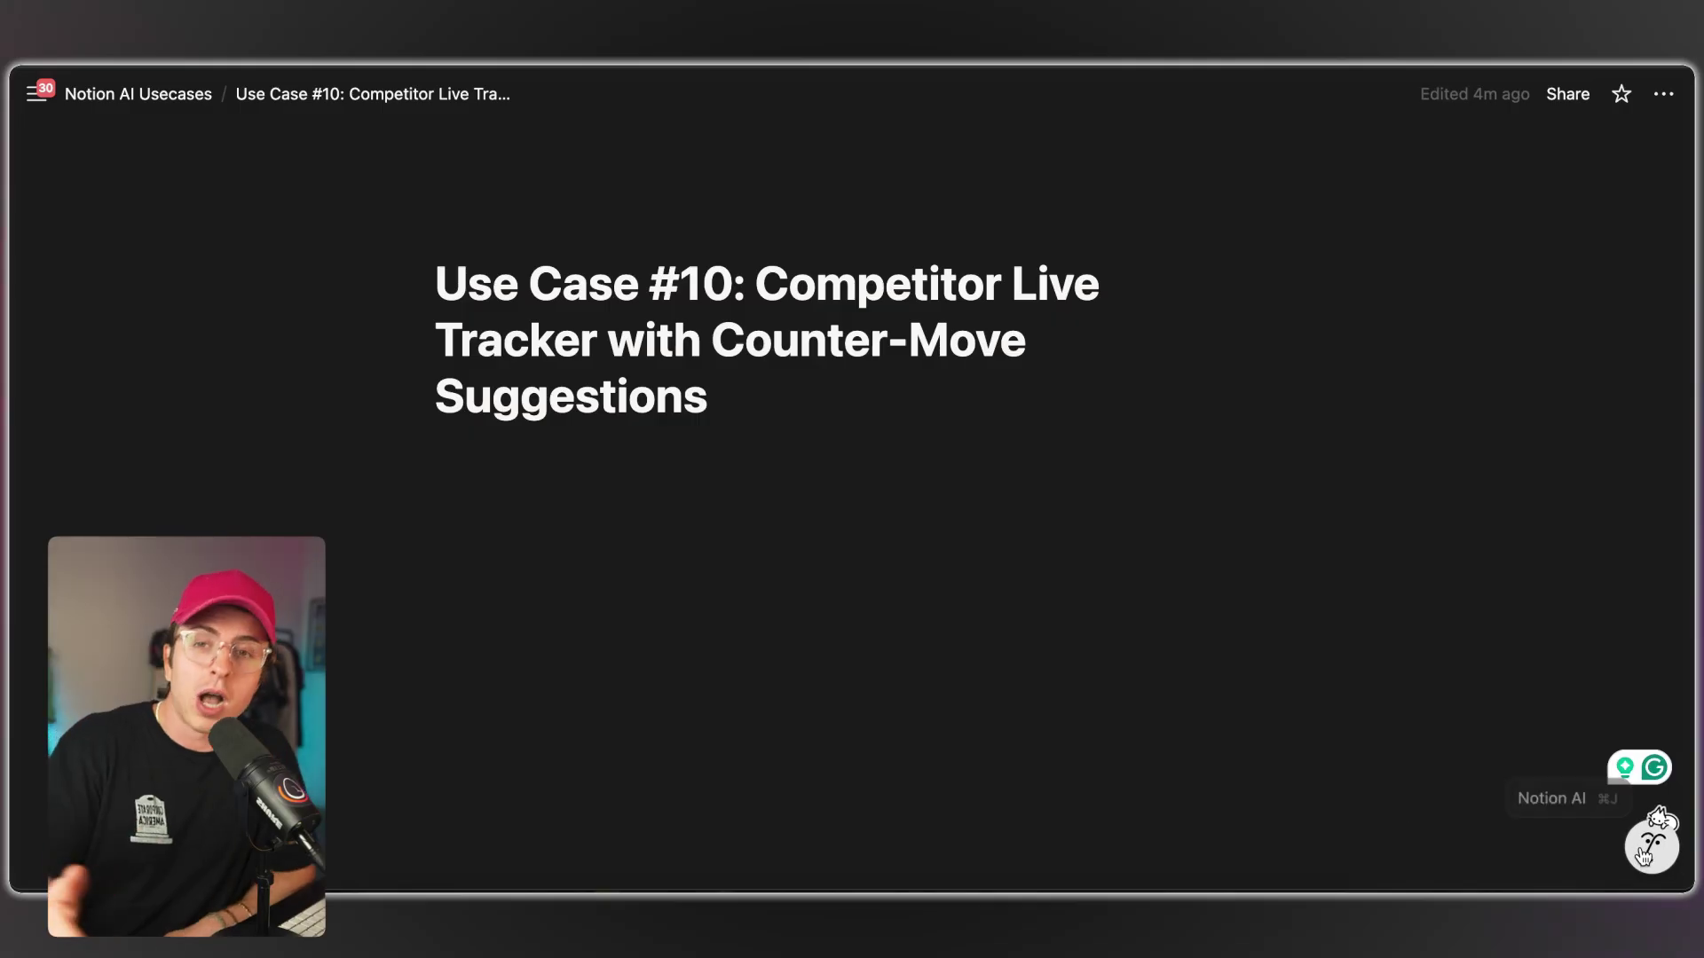
Ask Notion AI to track the listed competitors weekly and recommend counter-moves by impact/effort.
click(1646, 850)
text(Track competitors https://qliktag.com/ https://evrythng.com/ Causality (by Clever Guerrilla) Aura Blockchain Consortium (via luxury / digital product passports) Even / Sound.XYZ (Web3 music / content + integration with physical / digital media weekly. Create DB with results. Recommend counter-moves prioritized by impact/effort.)
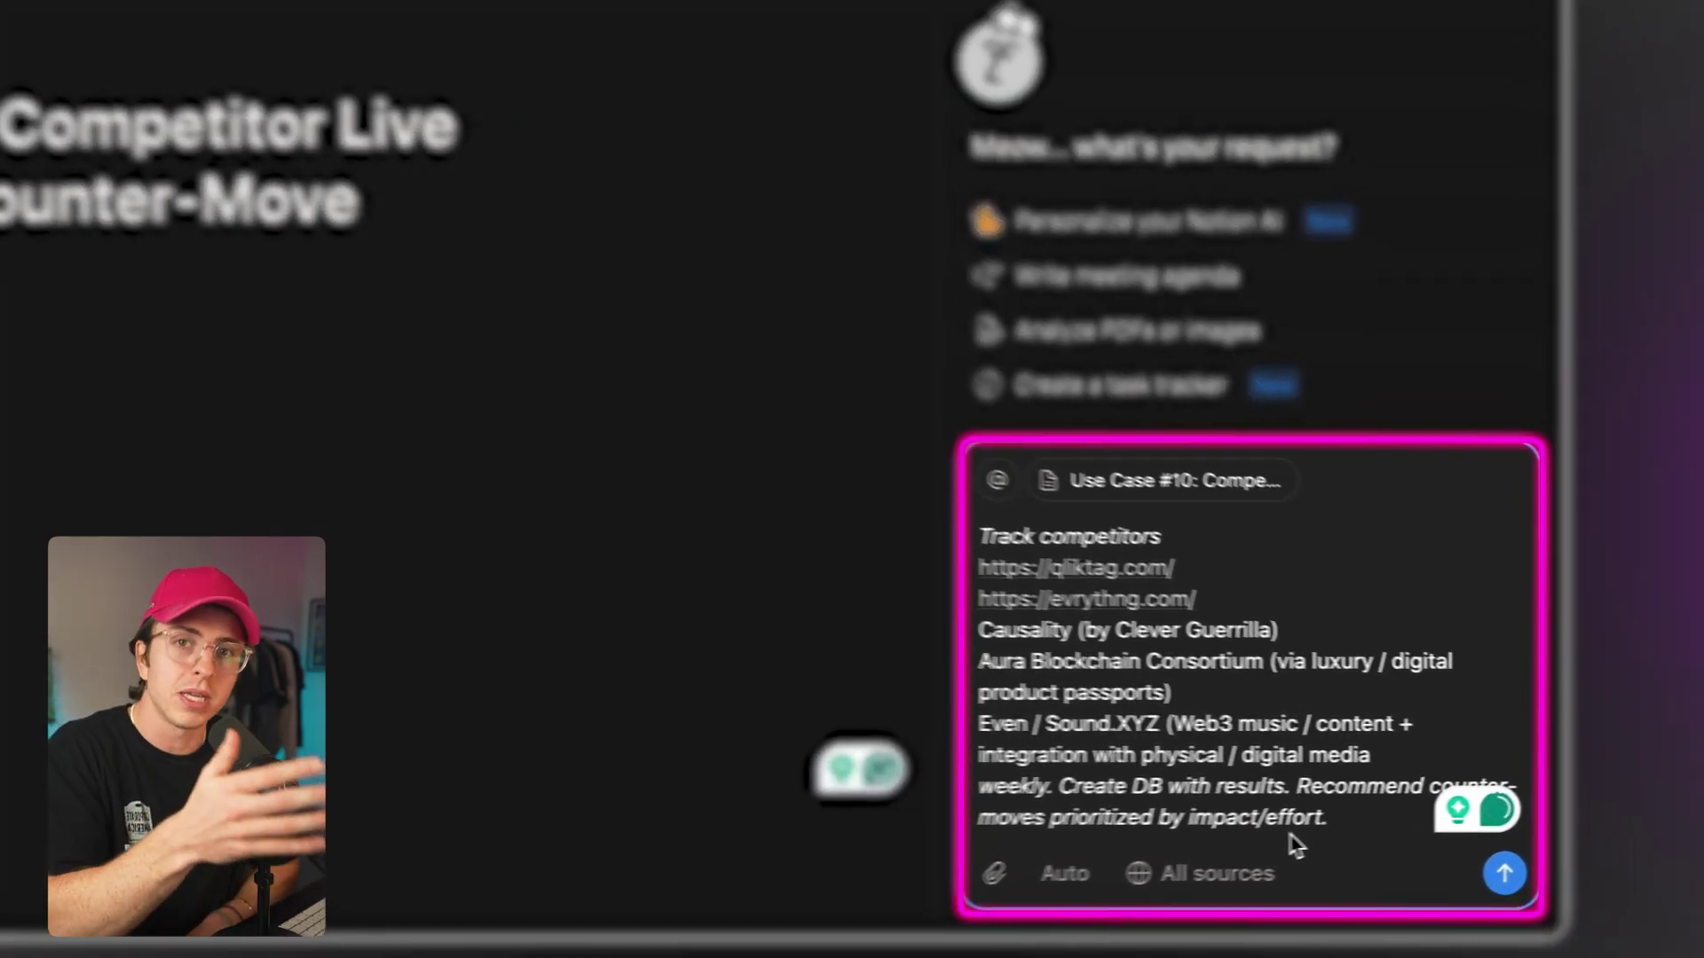
click(1504, 874)
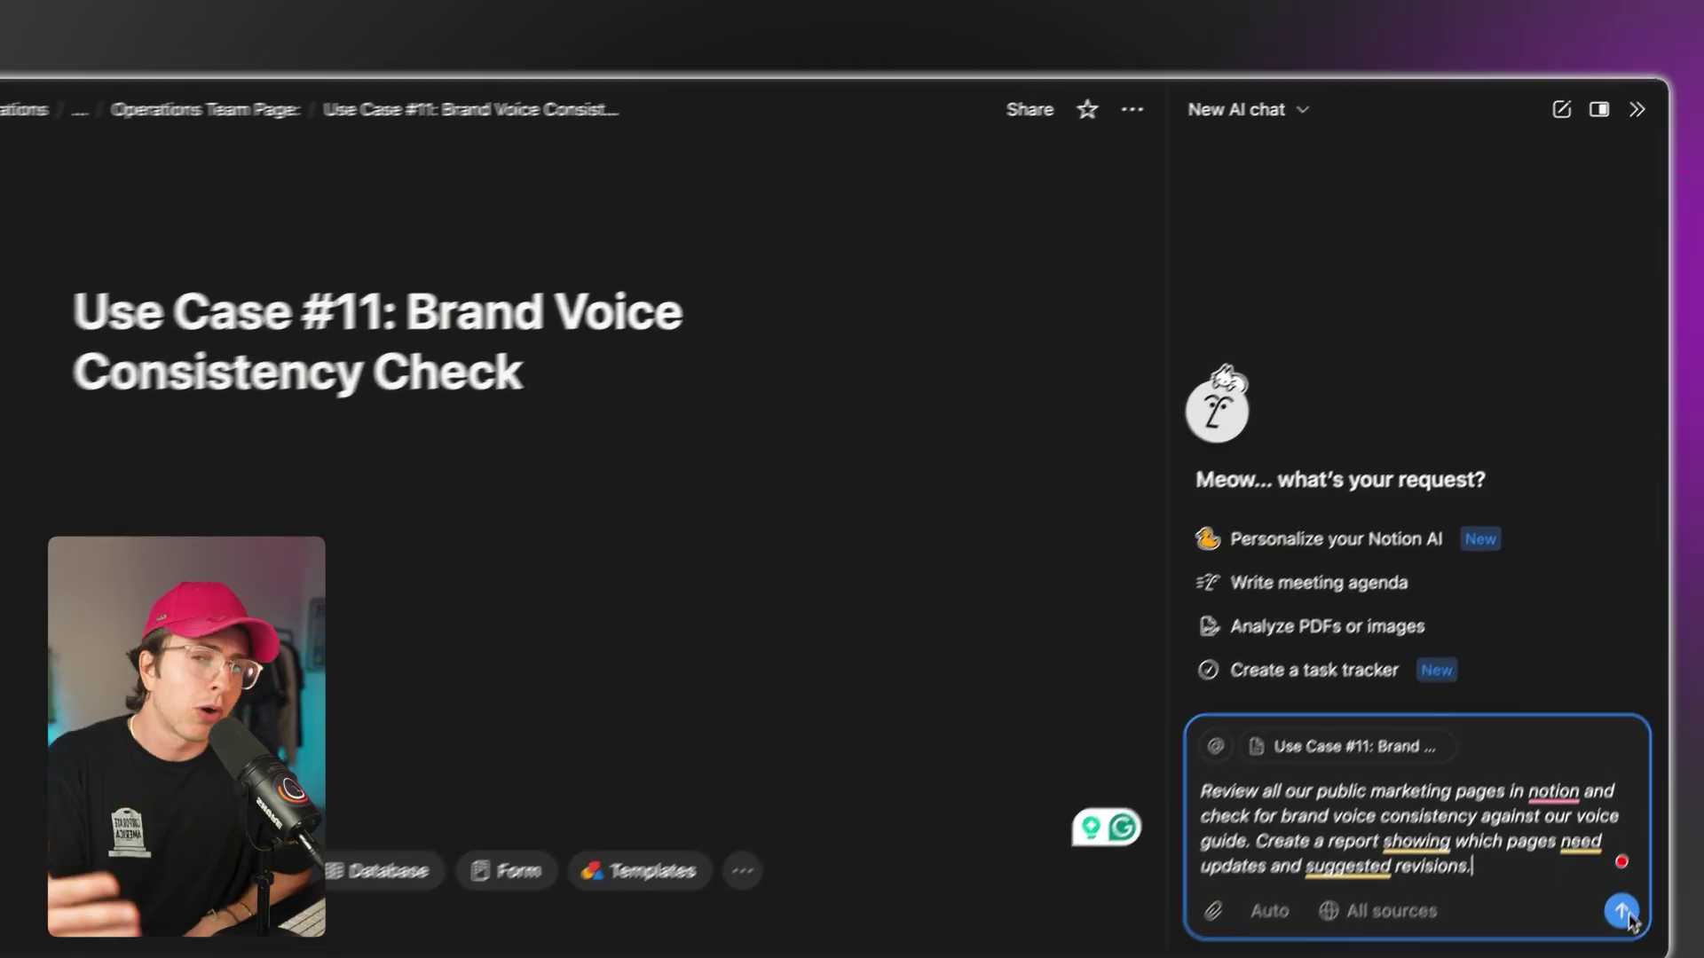
key(Return)
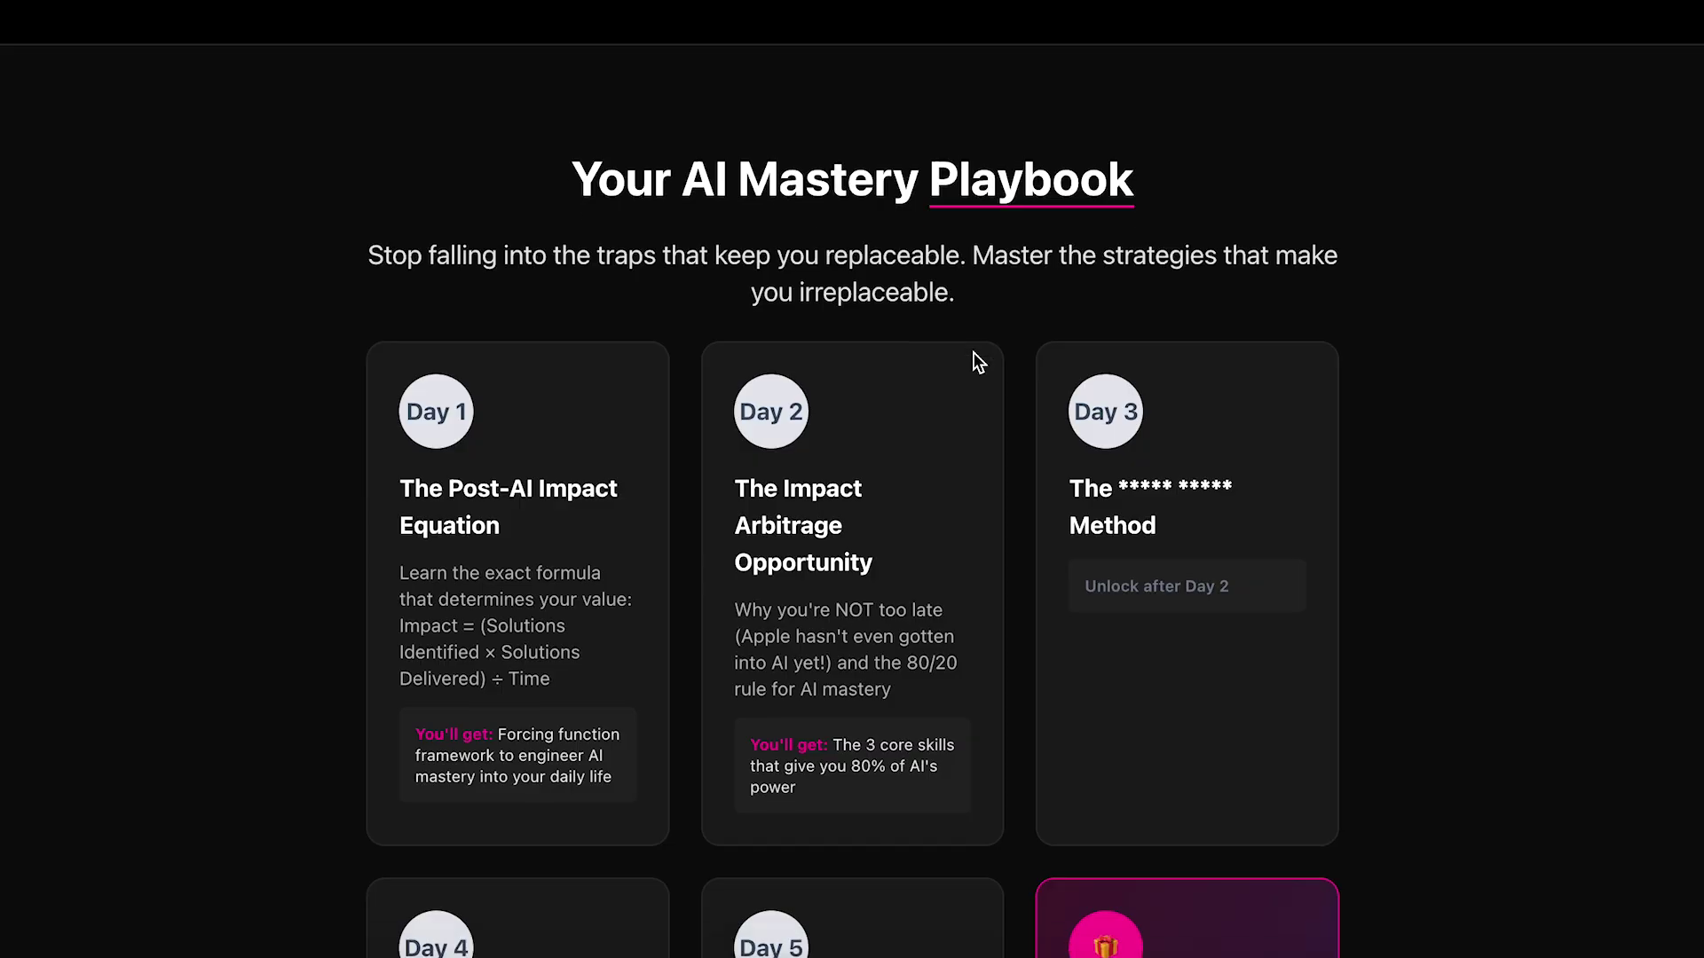
Highlight the 'From Replaceable to Irreplaceable' headline and the traps-and-strategies subtitle on the landing page.
scroll(974, 361, down, 6)
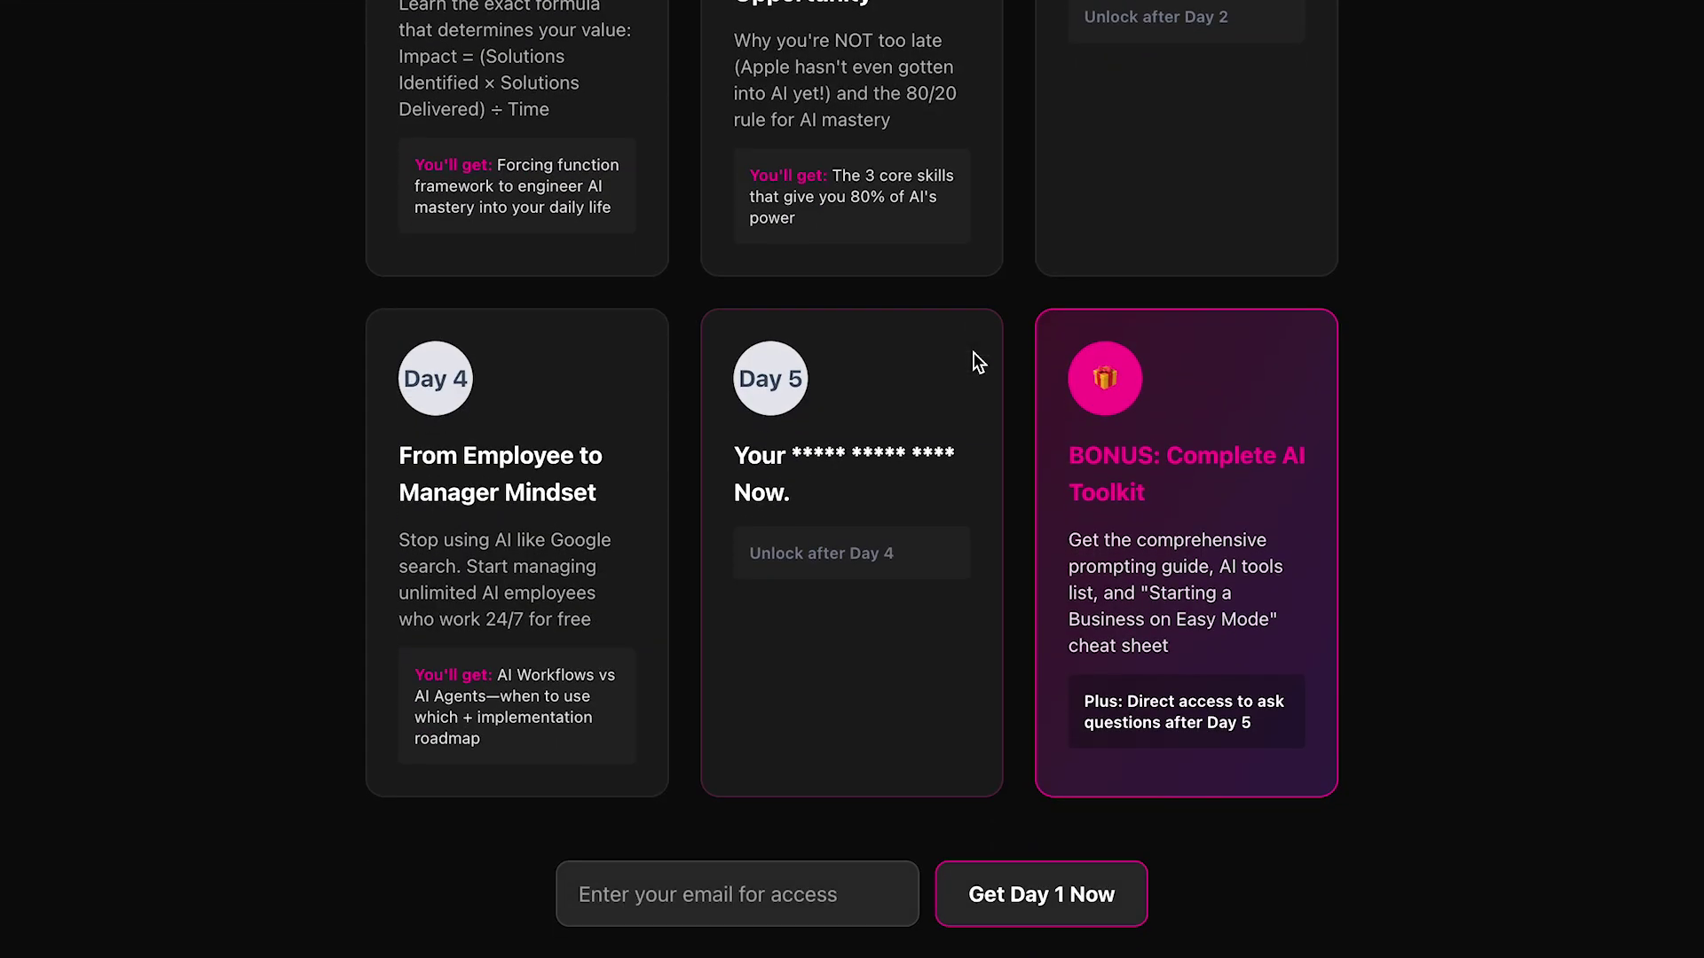
scroll(977, 362, down, 2)
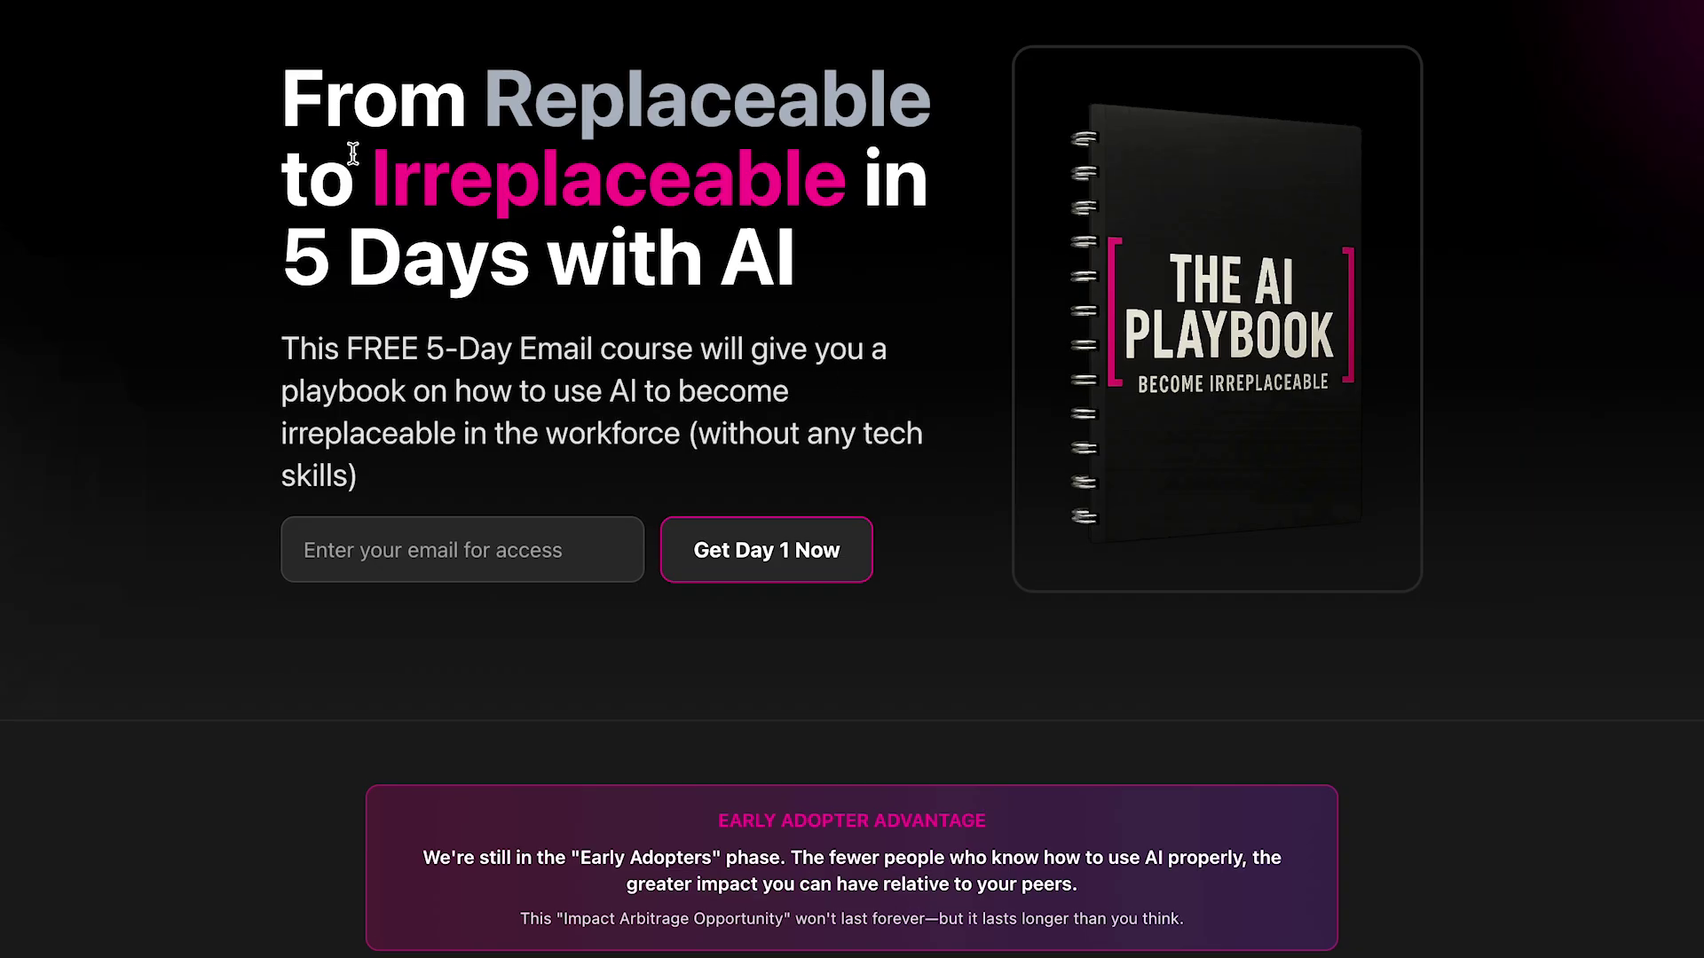
drag(471, 133, 810, 274)
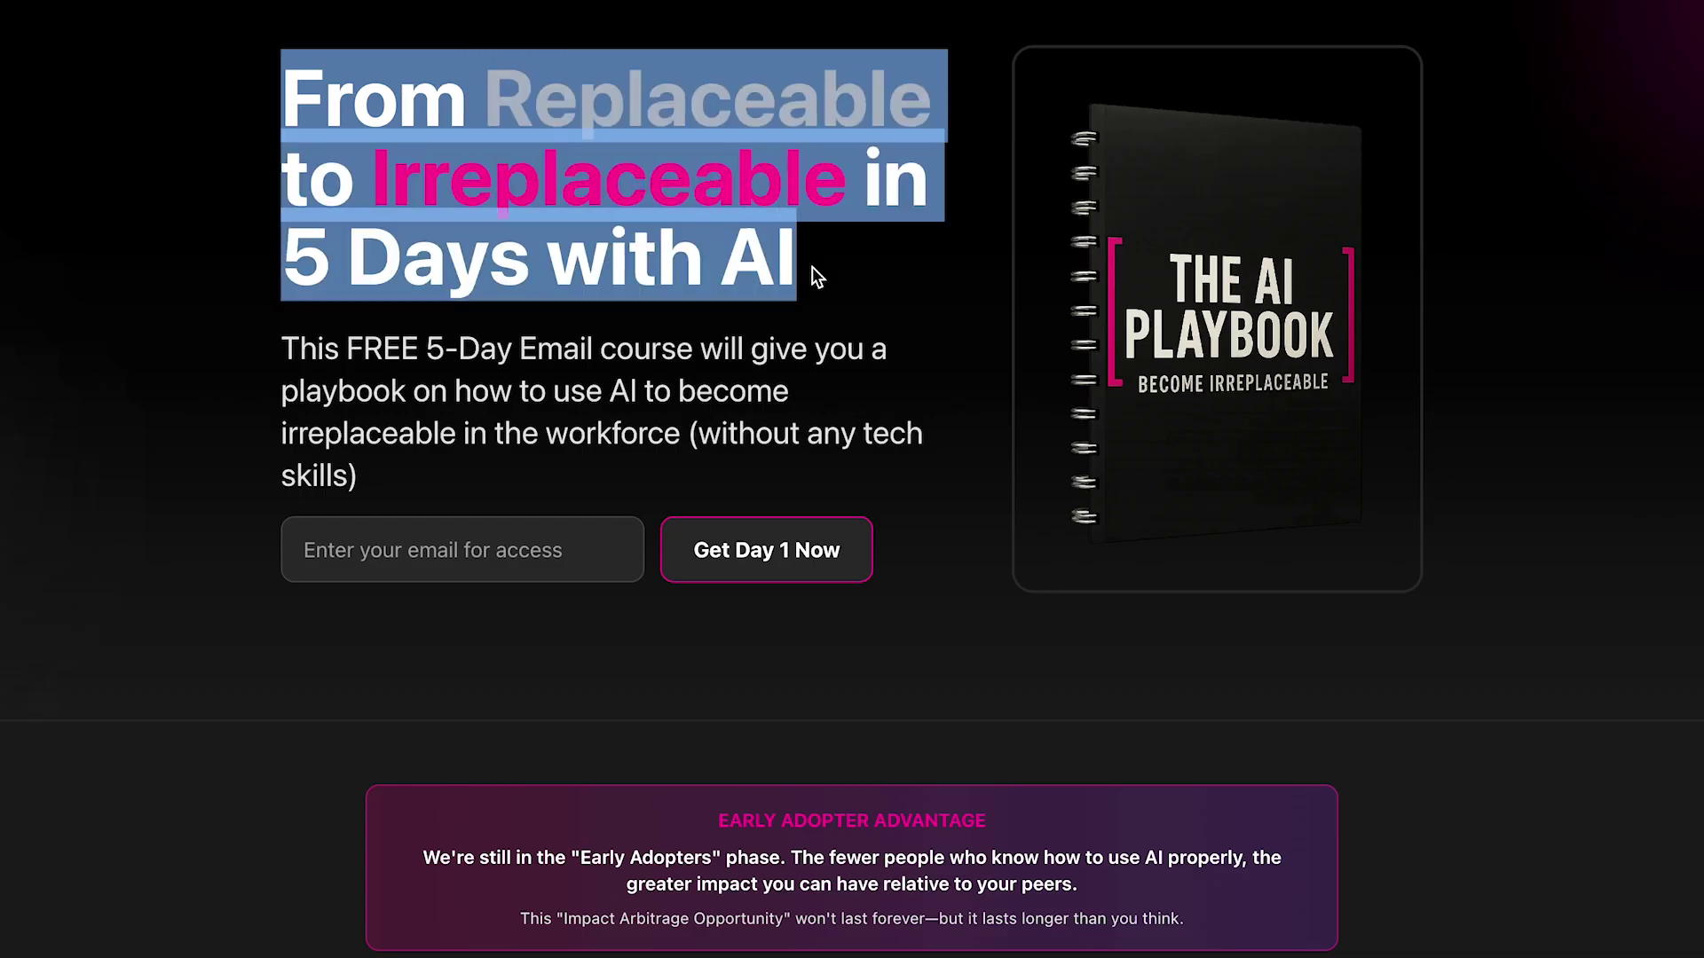
scroll(886, 257, down, 10)
scroll(886, 265, down, 3)
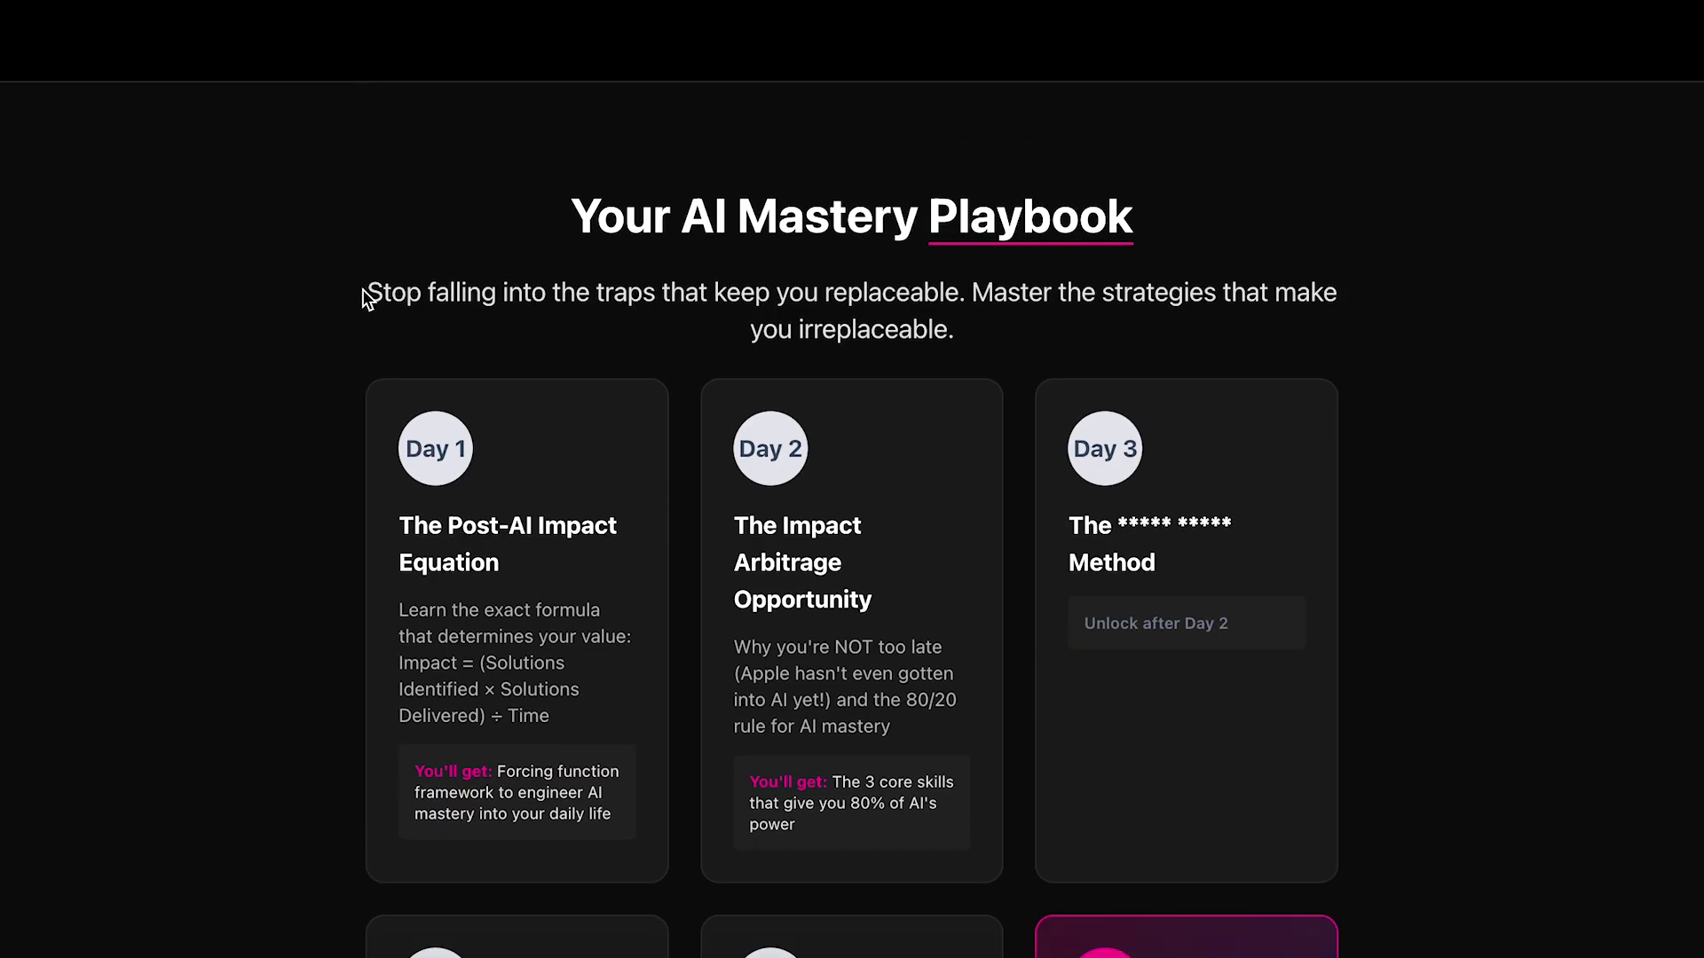
drag(365, 293, 927, 325)
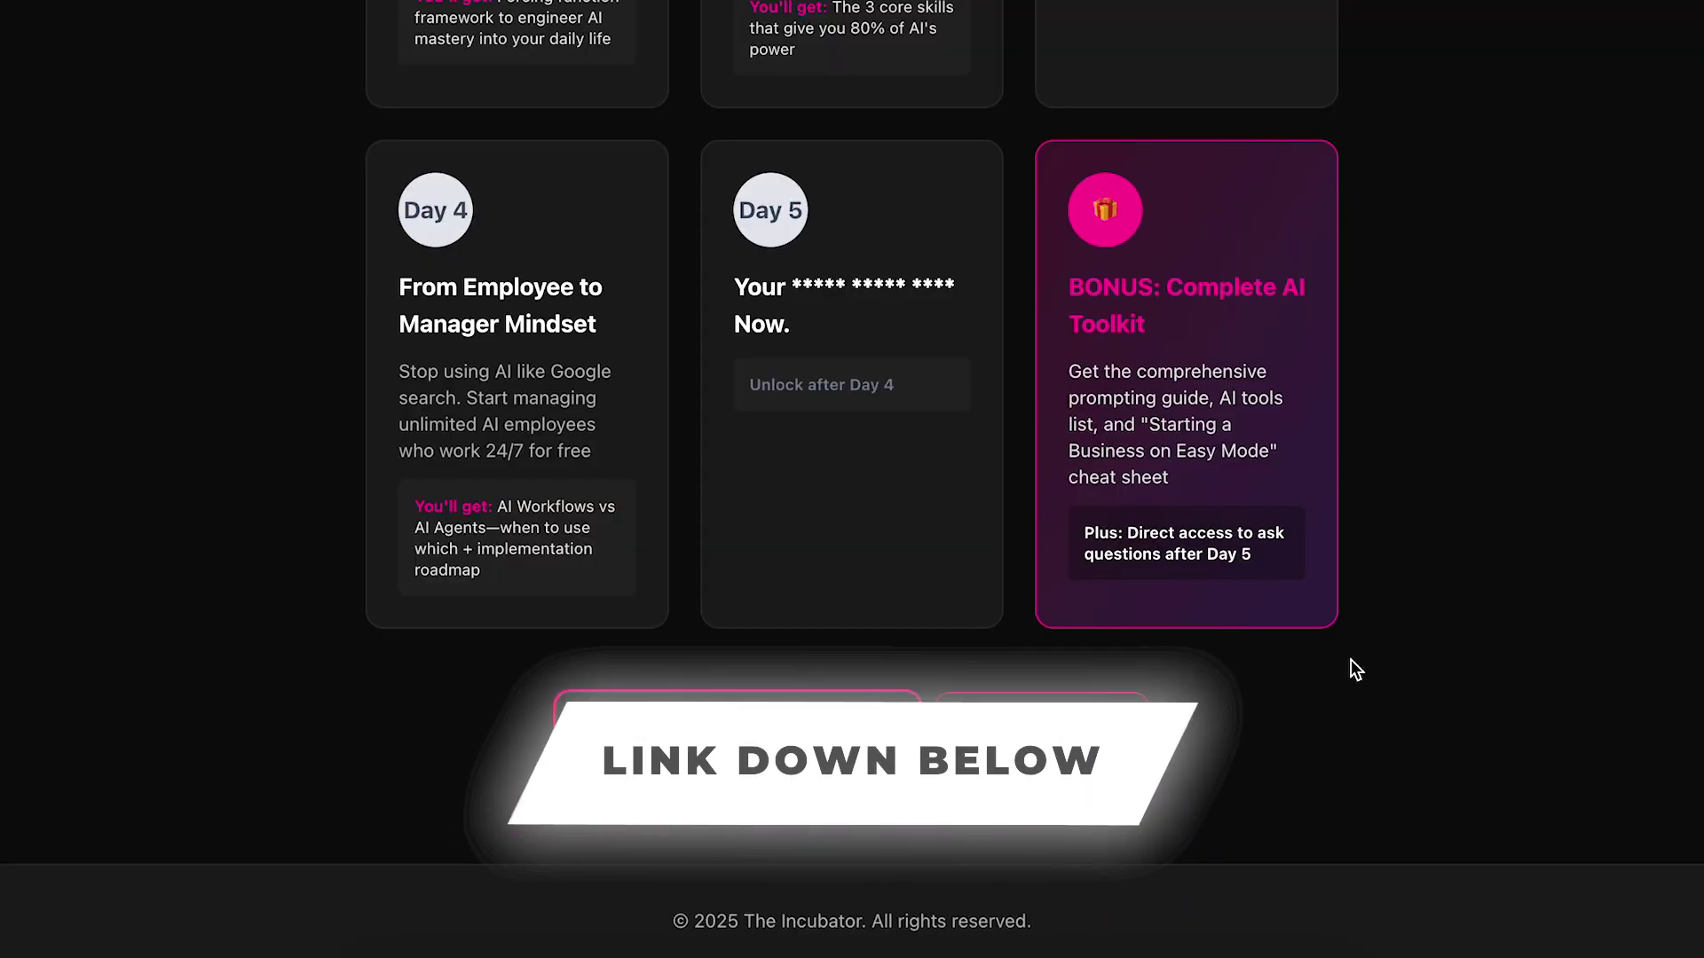
Enter a sample email in the sign-up field, then clear it so it stays empty.
text(user@gmail.com)
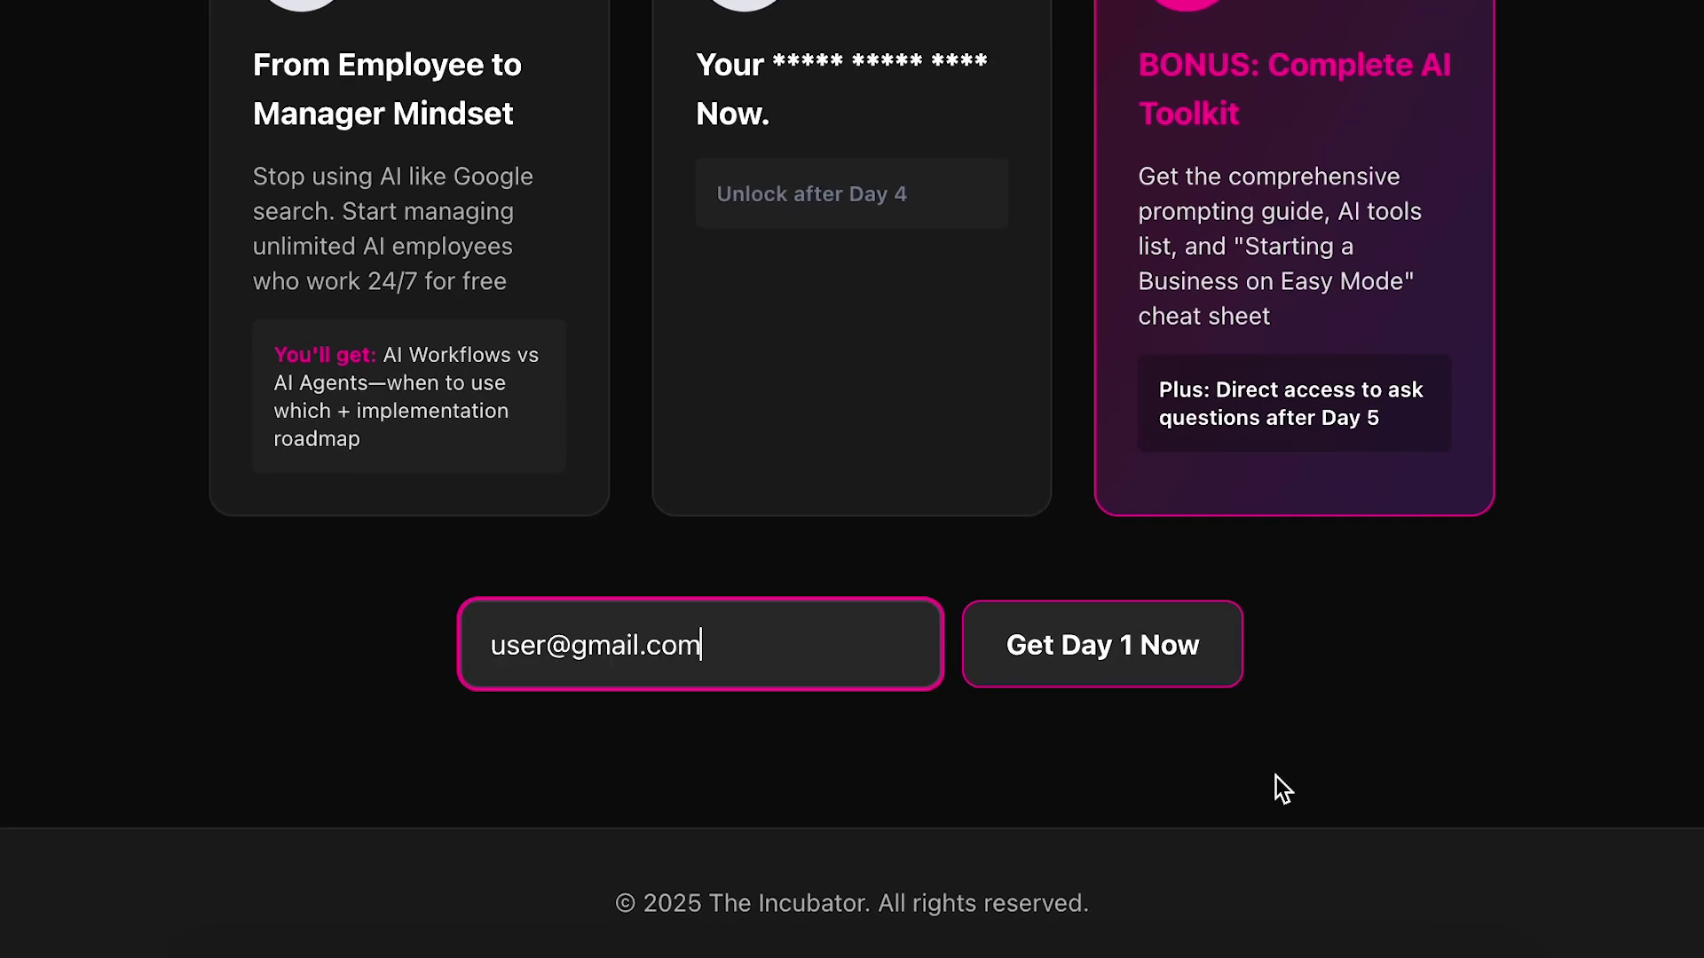
key(ctrl+a)
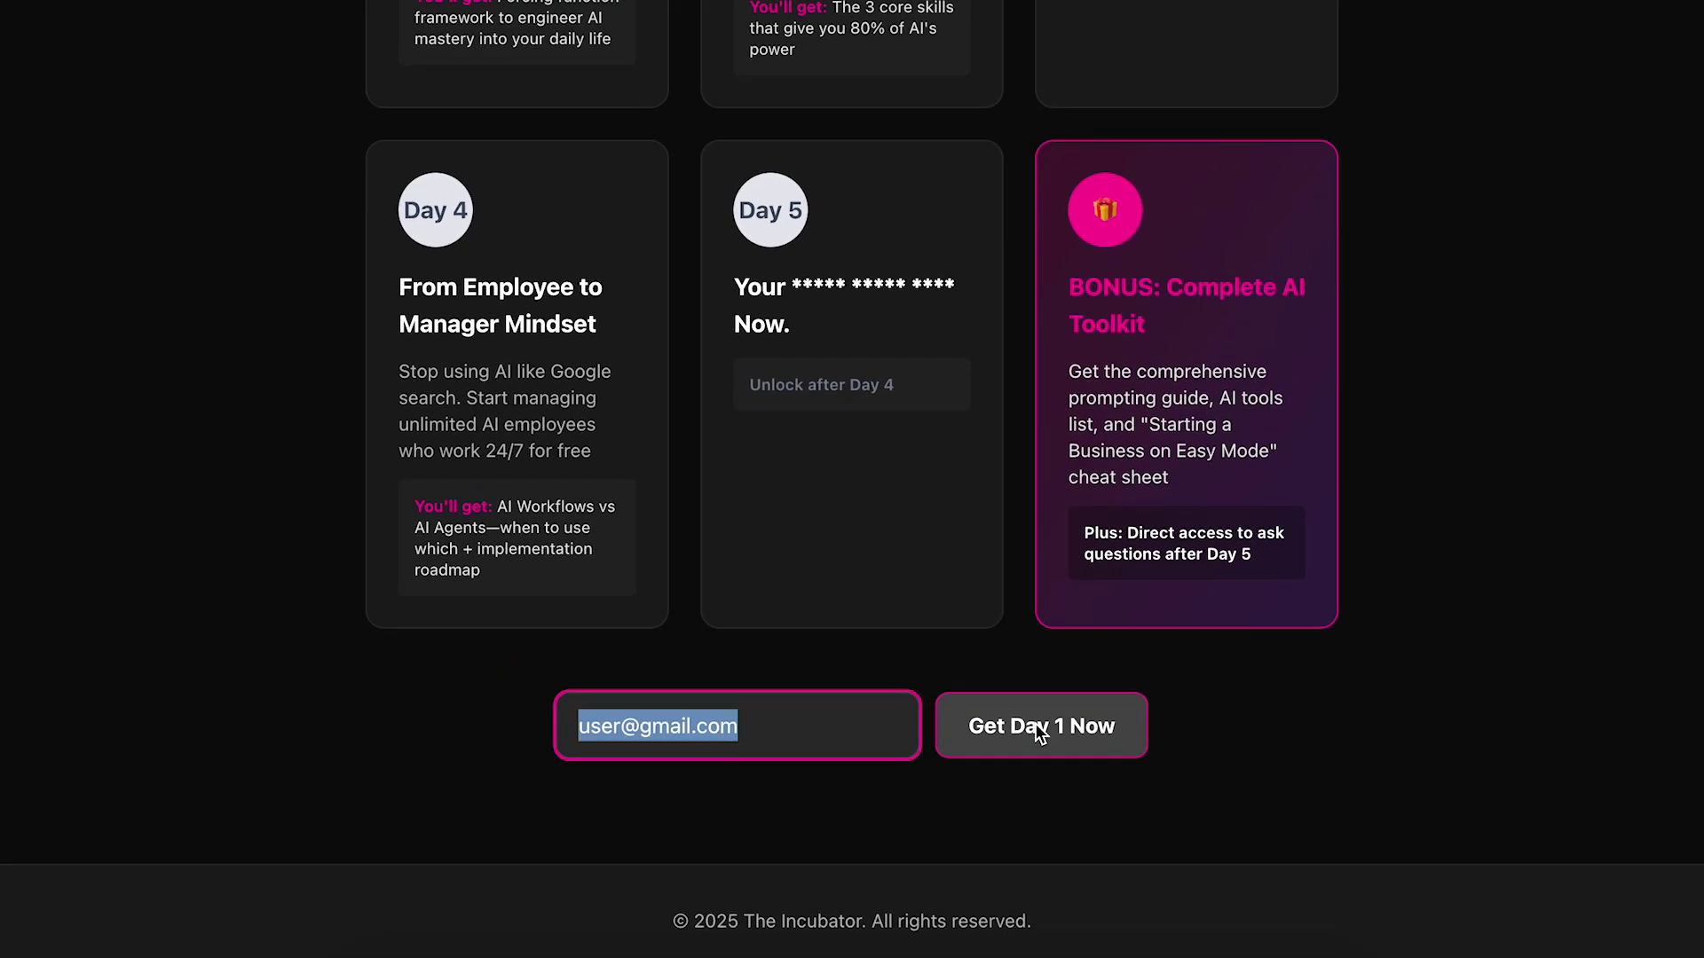
key(BackSpace)
scroll(1425, 584, up, 15)
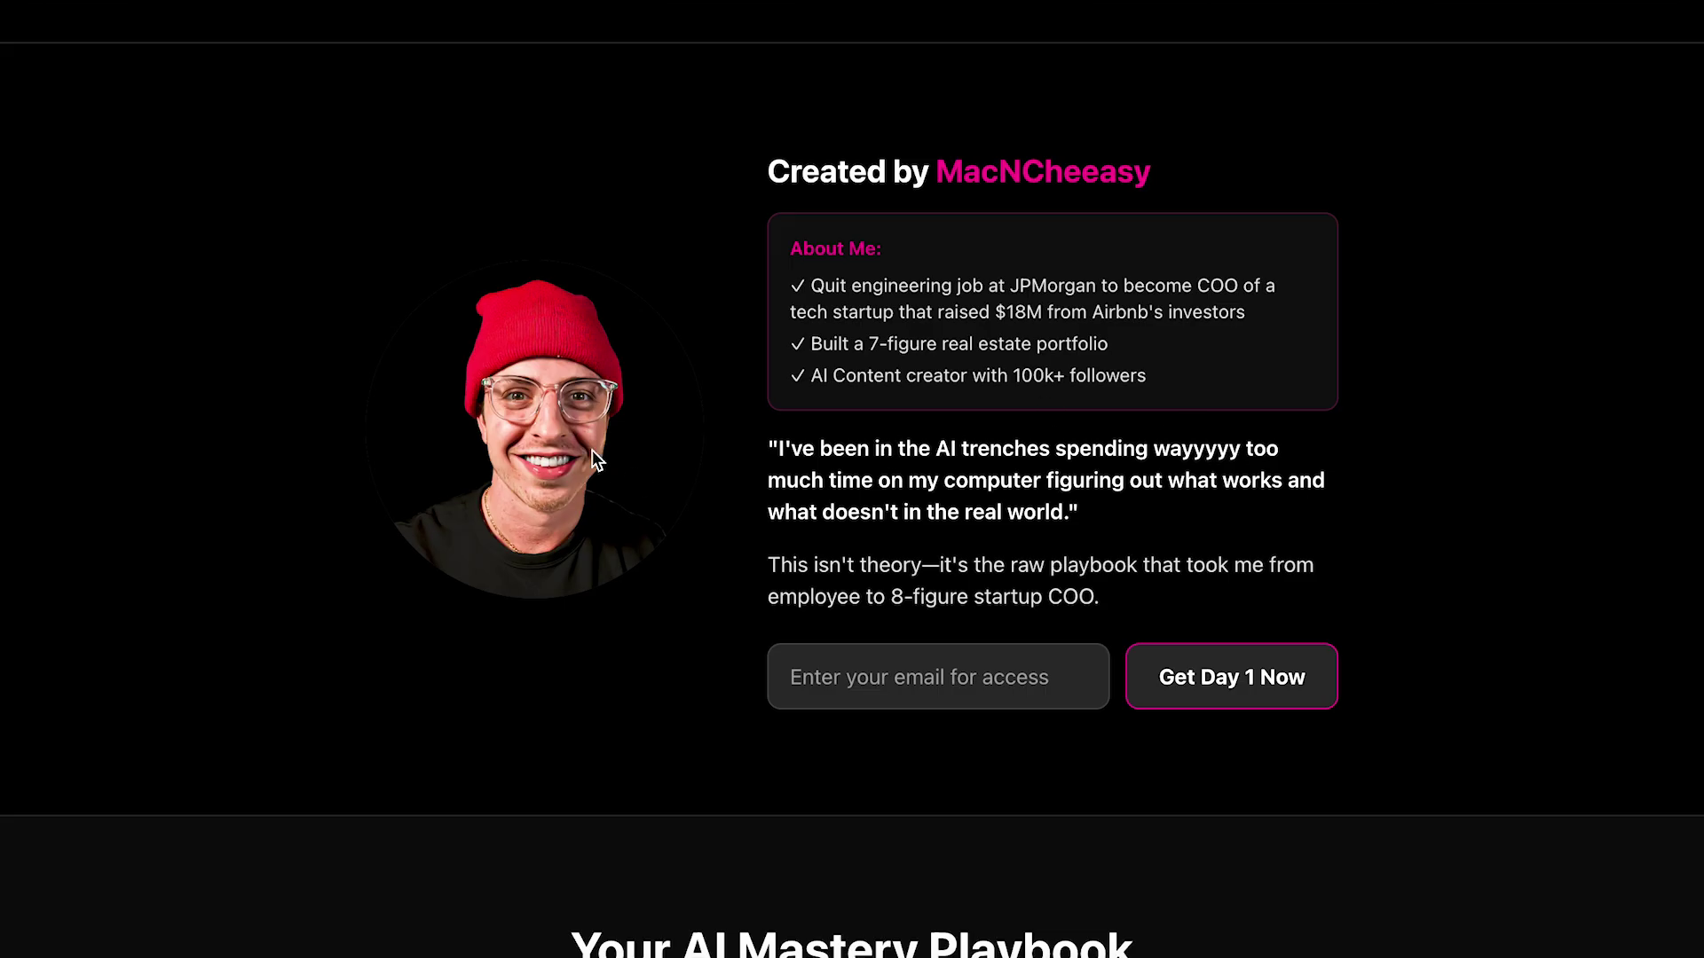
scroll(822, 463, down, 8)
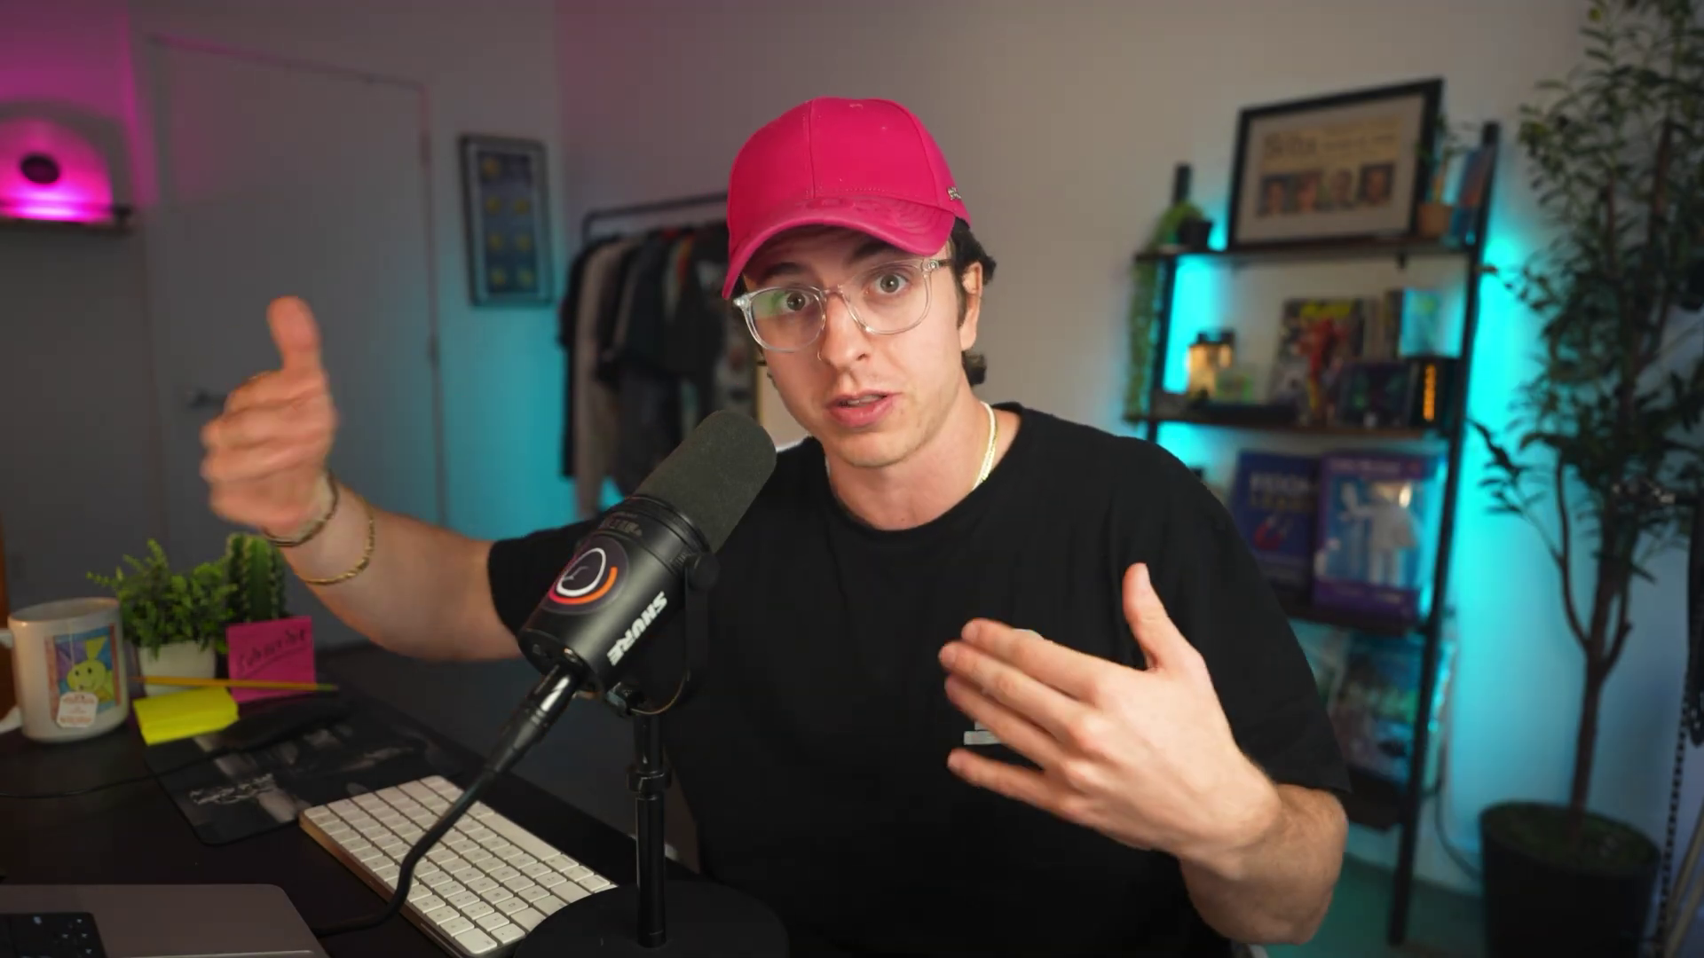
Finish the bug-tracking dashboard prompt and send it to Notion AI.
text(emails.)
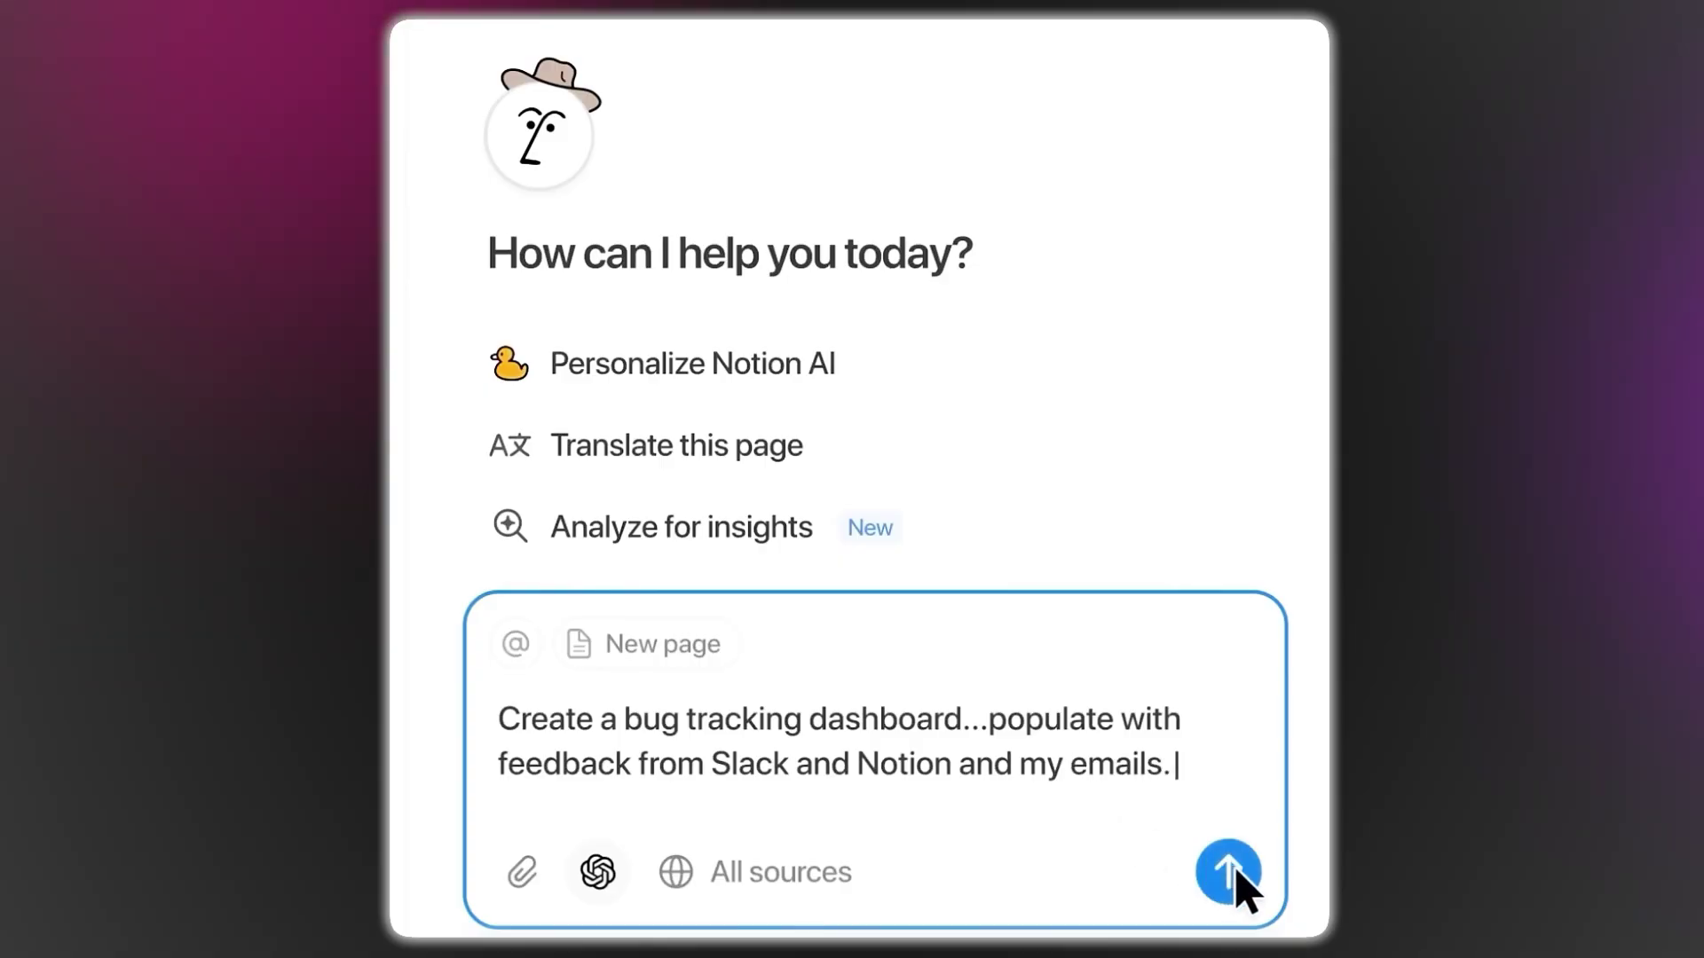
key(Return)
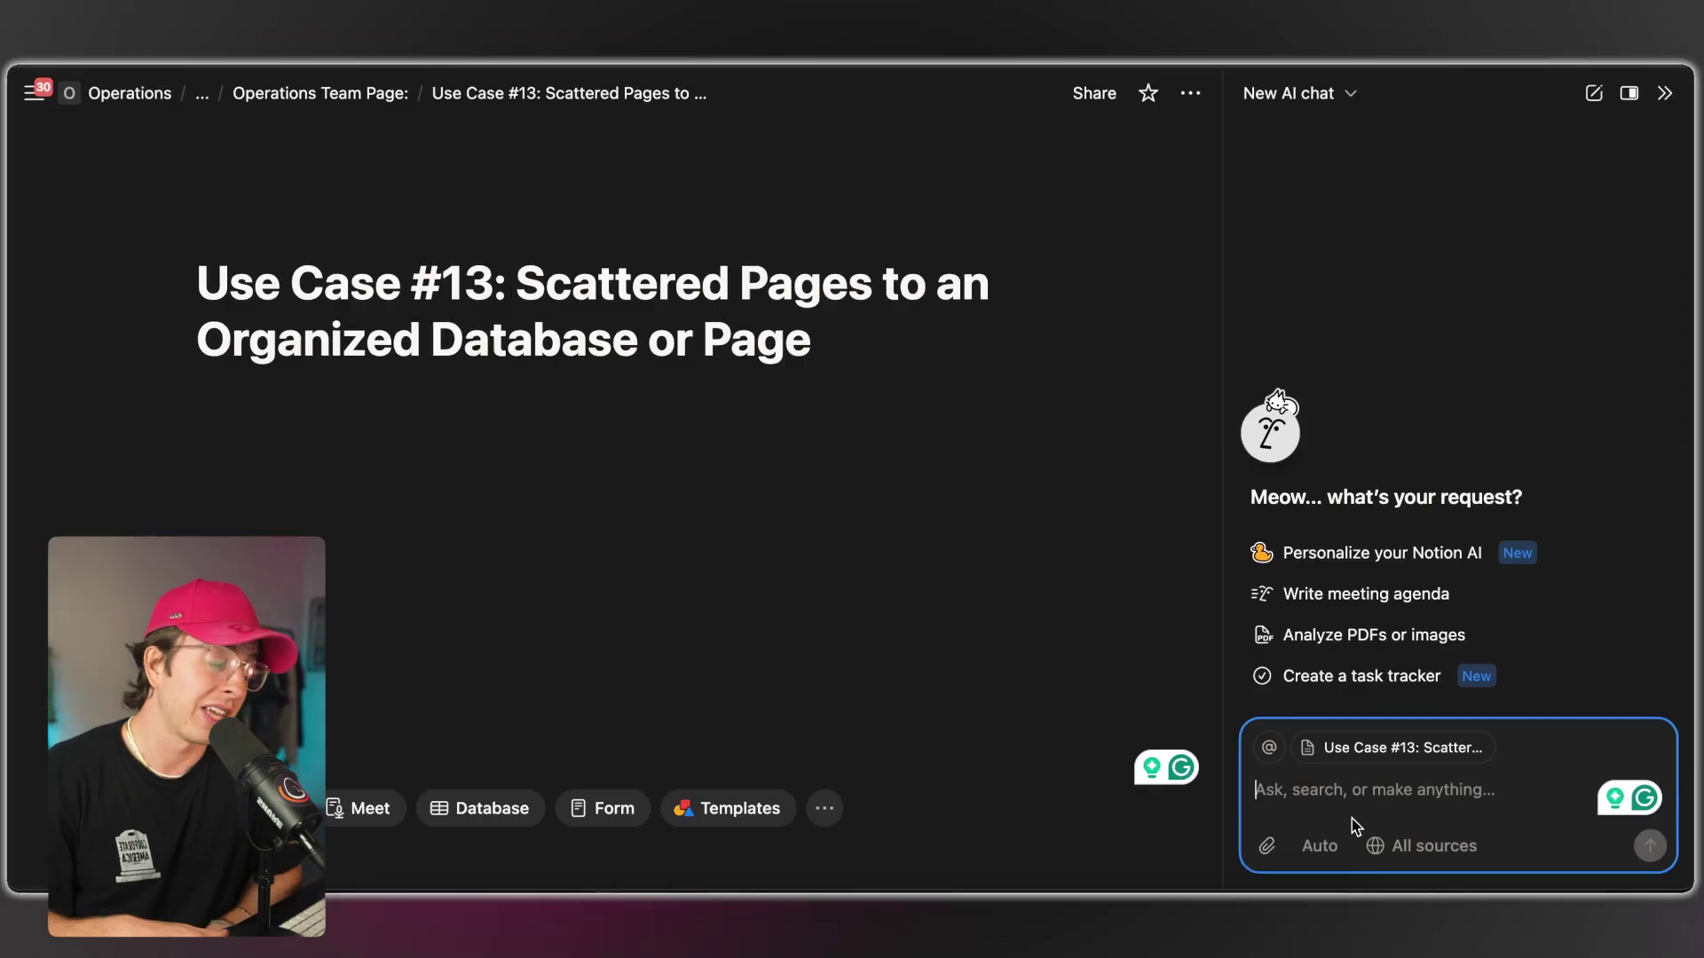
Send Notion AI the request to organize scattered pages into a database.
text(Turn these scattered pages about customer requests into an organized database with properties for customer name, request type, priority, status, and date submitted.)
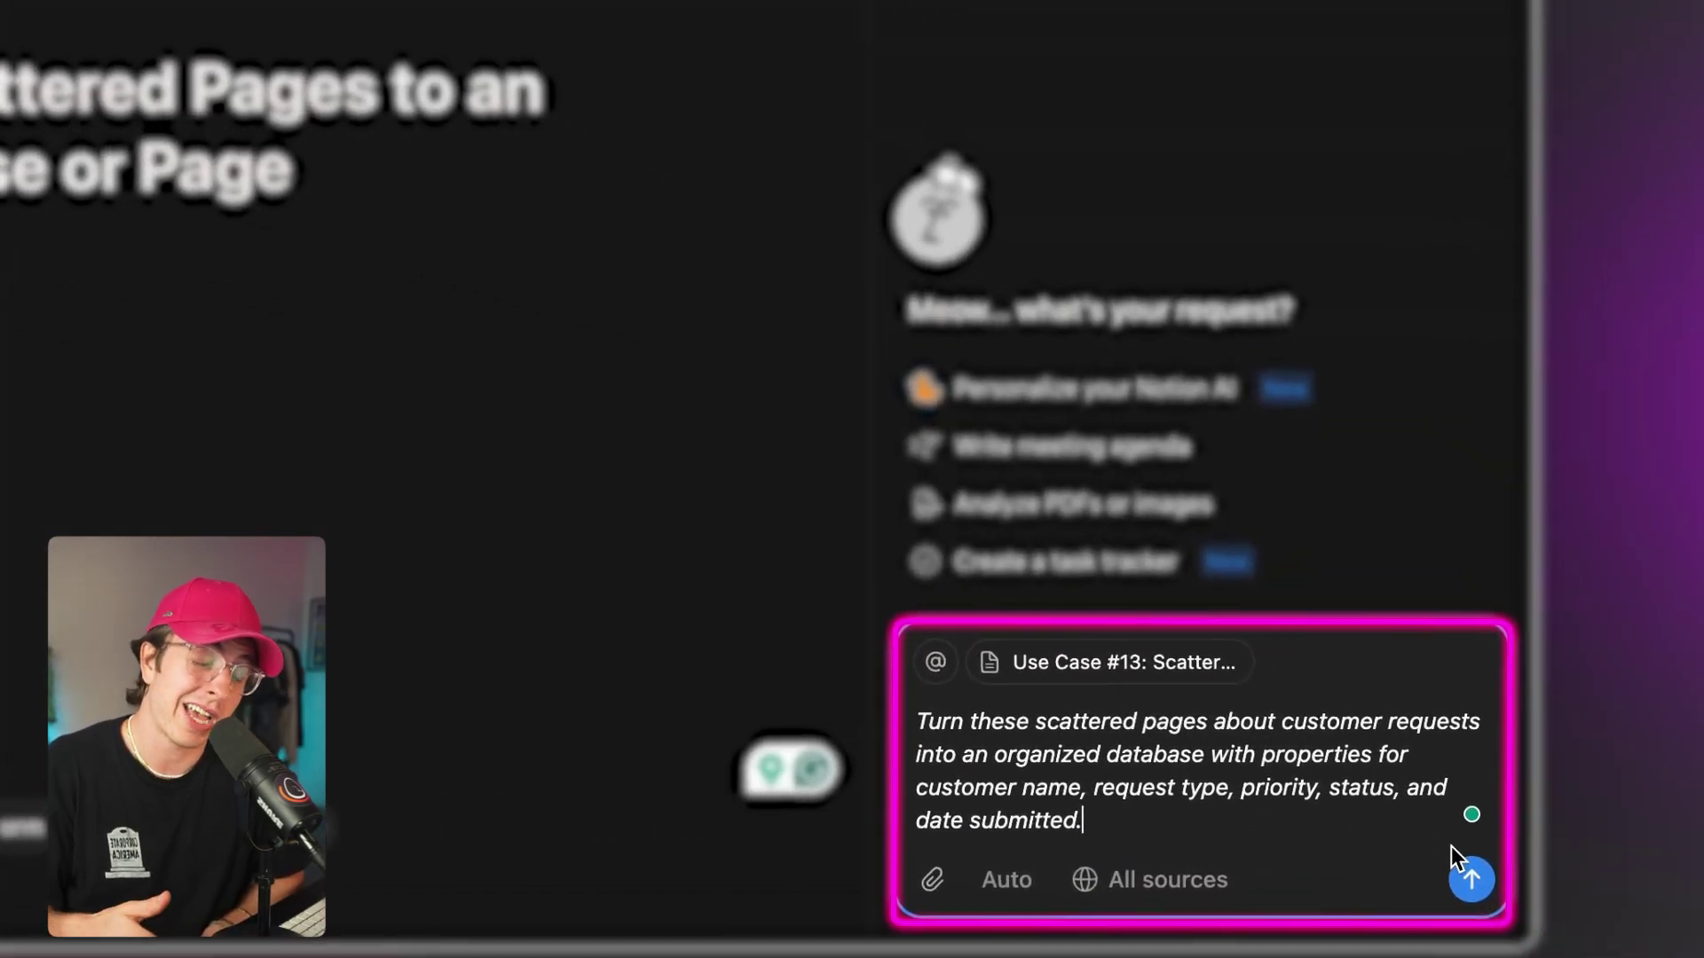
click(1541, 866)
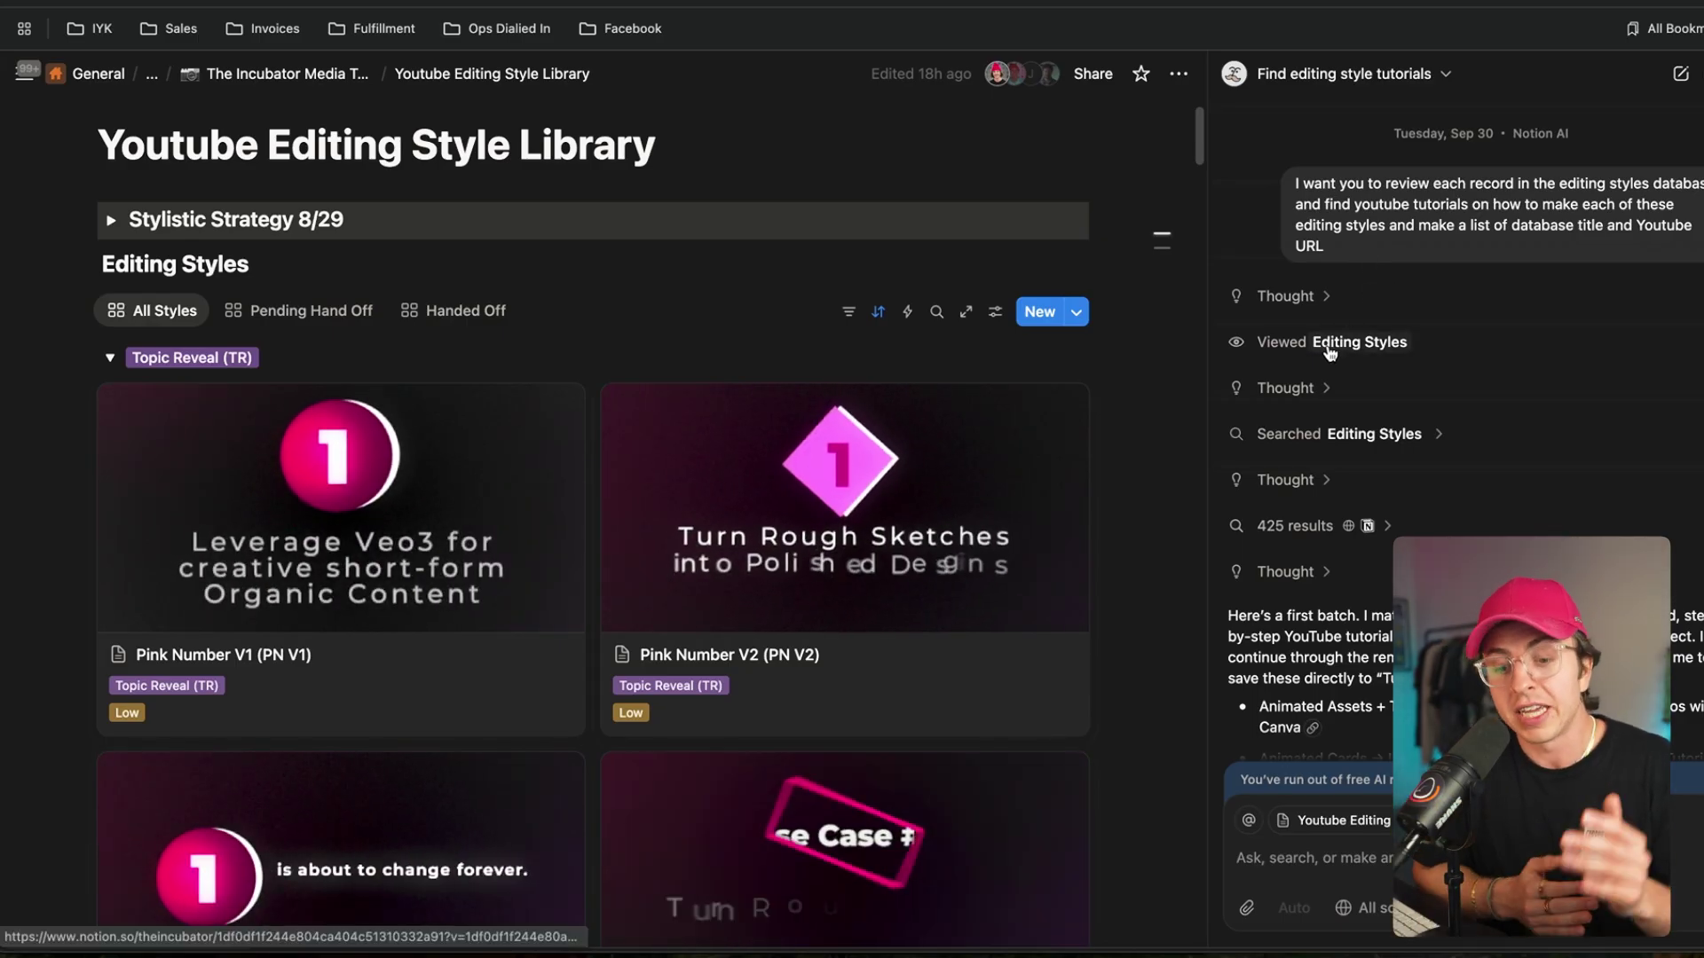
Expand the AI chat's 425 search results, split into Web 218 and Notion 207.
scroll(1318, 391, down, 2)
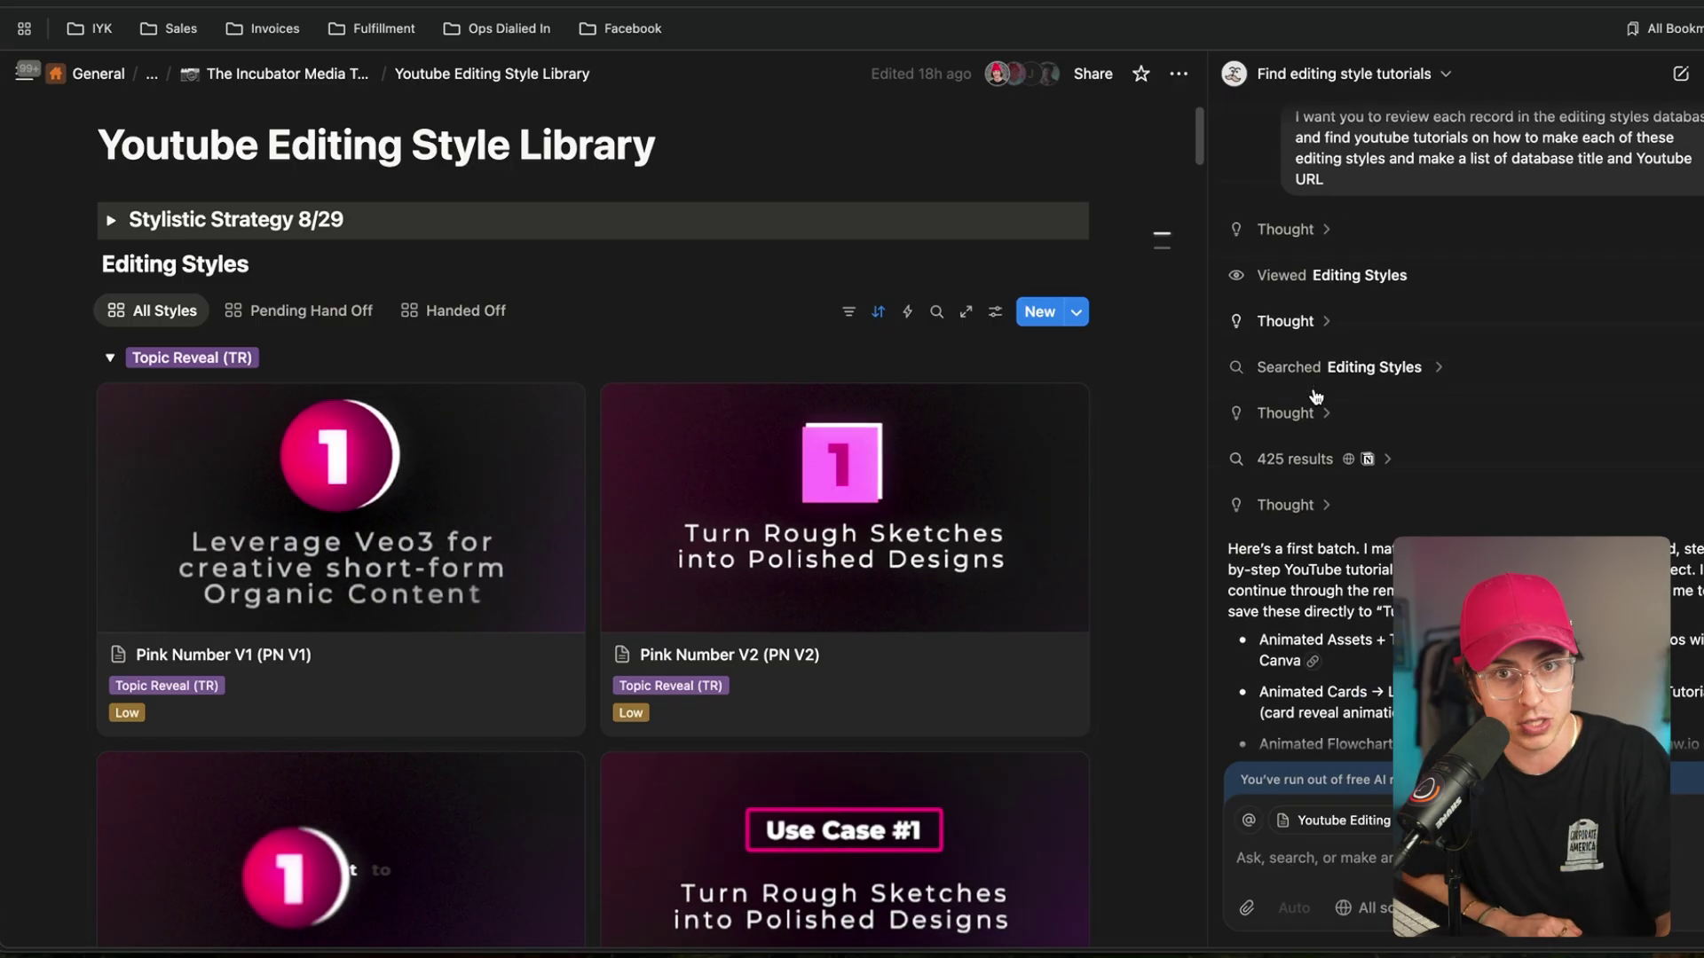
click(1314, 461)
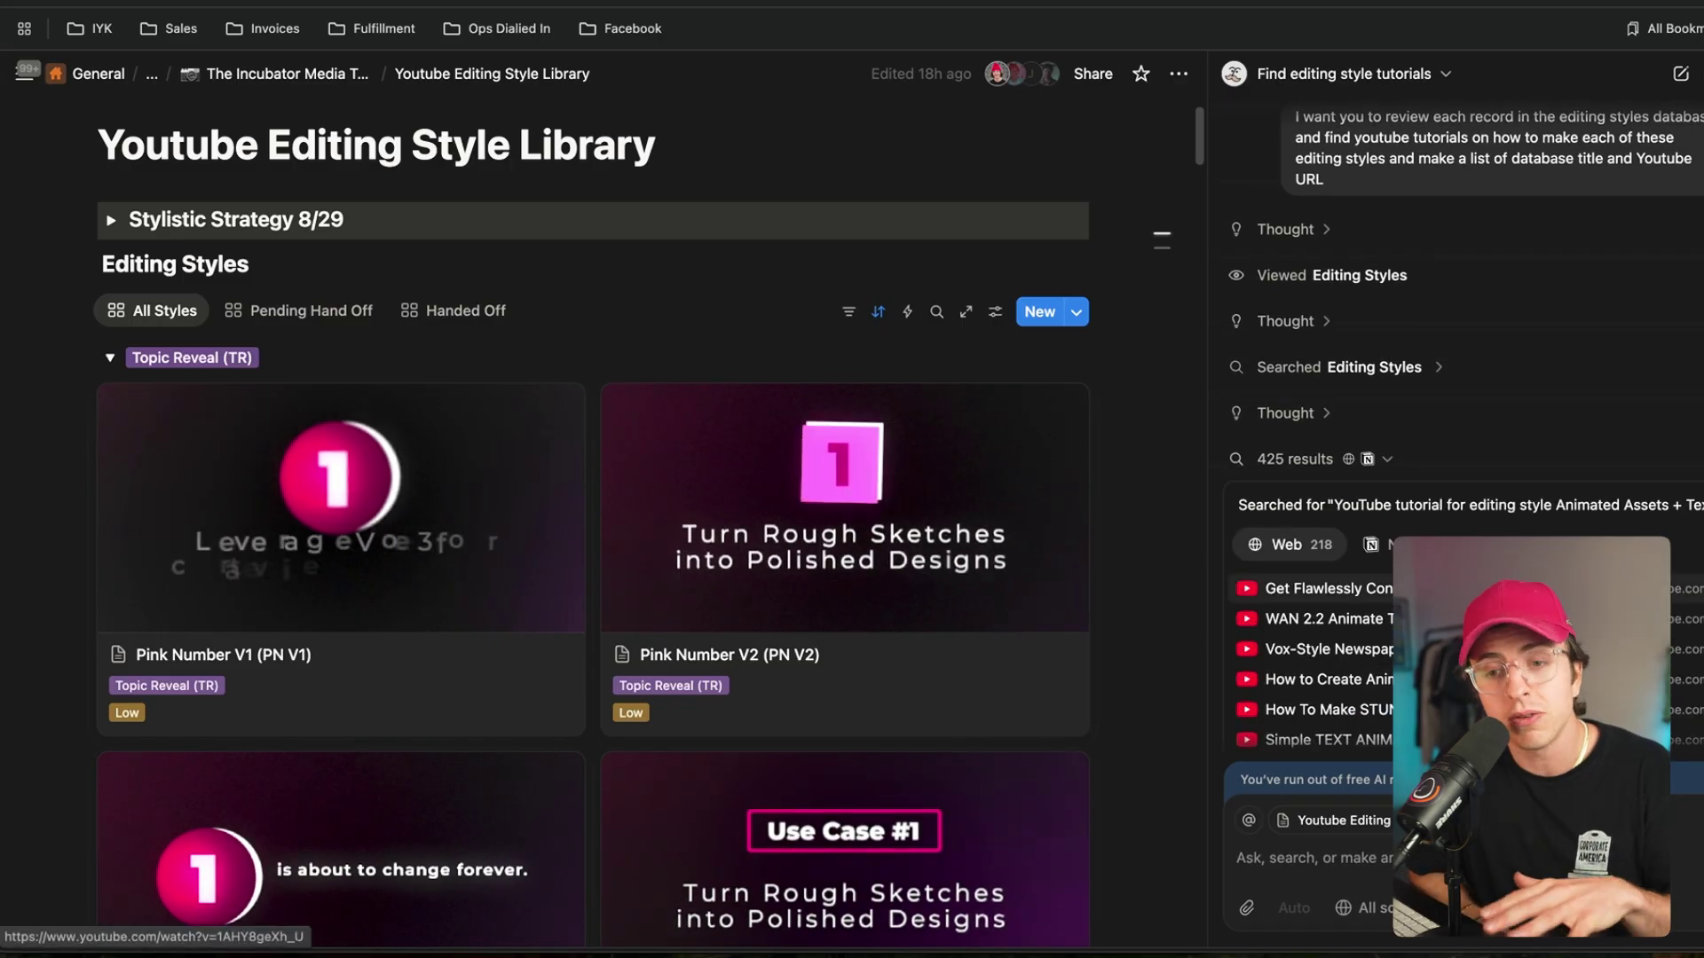
scroll(1434, 499, down, 3)
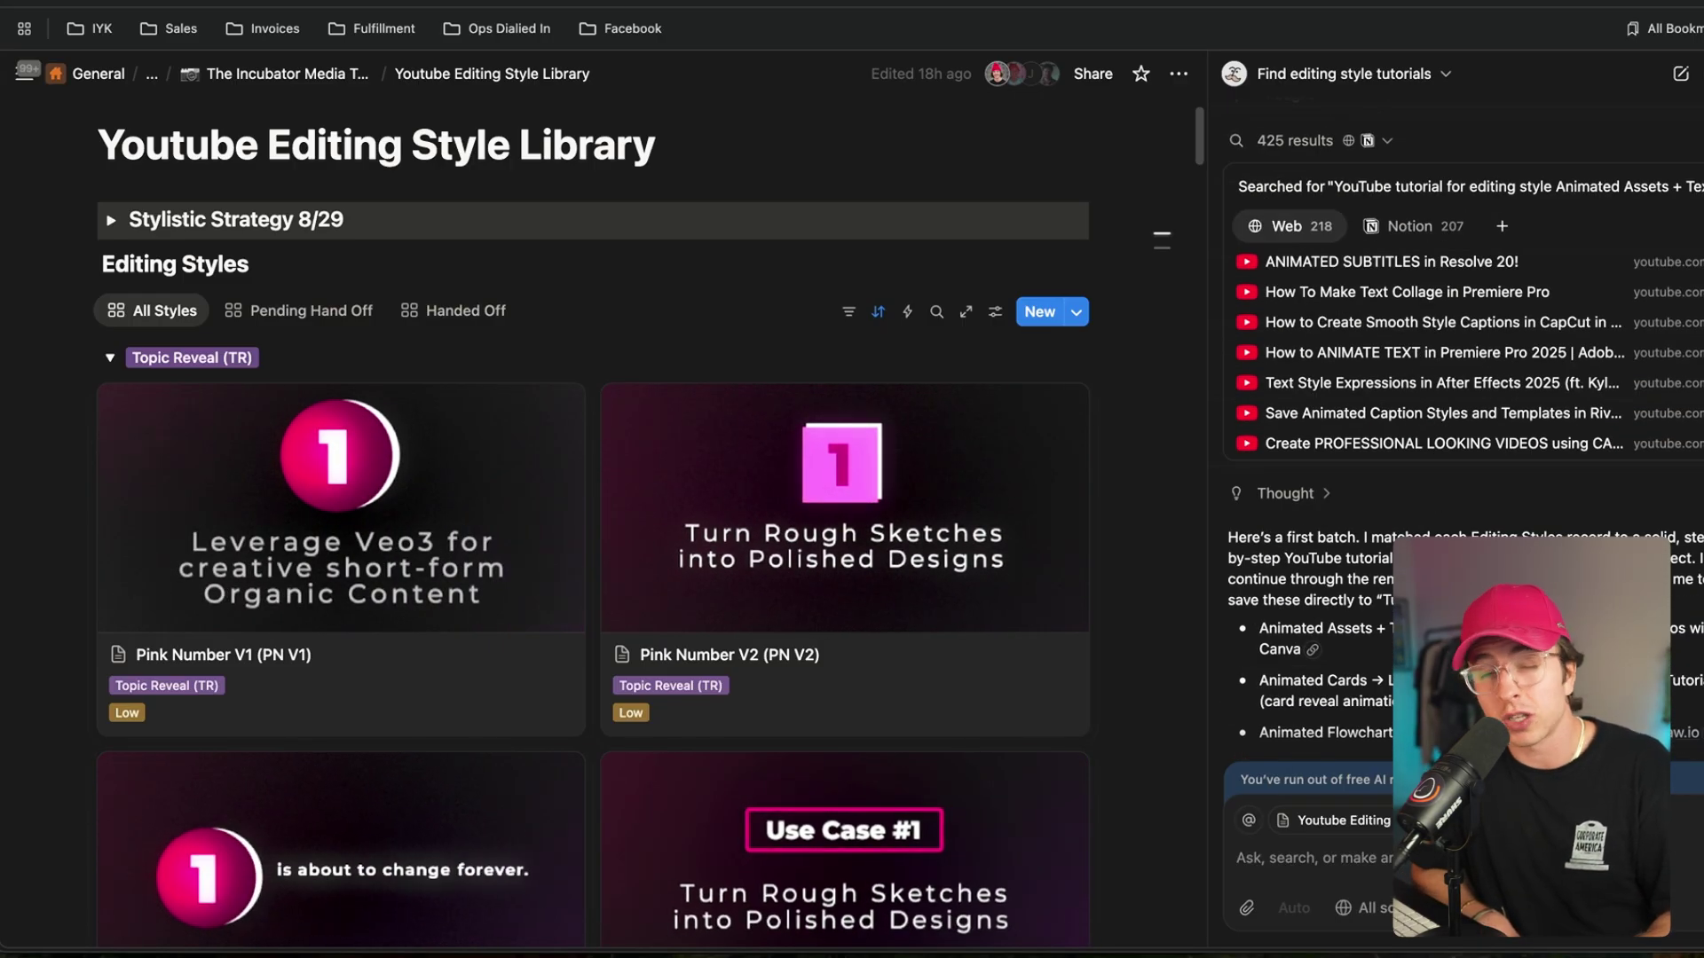